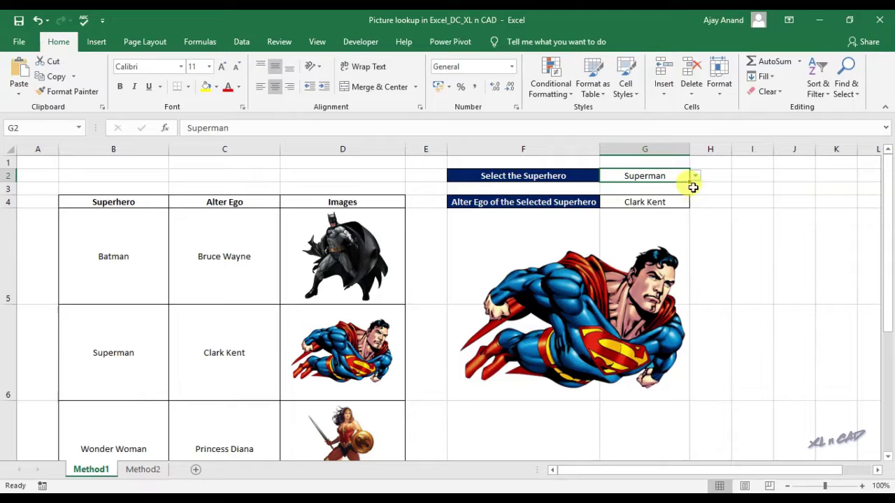
{"action": "left_click", "coordinate": [696, 175]}
- Pick Wonder Woman in the G2 dropdown and review G4's INDEX/MATCH formula without changing it
{"action": "left_click", "coordinate": [686, 204]}
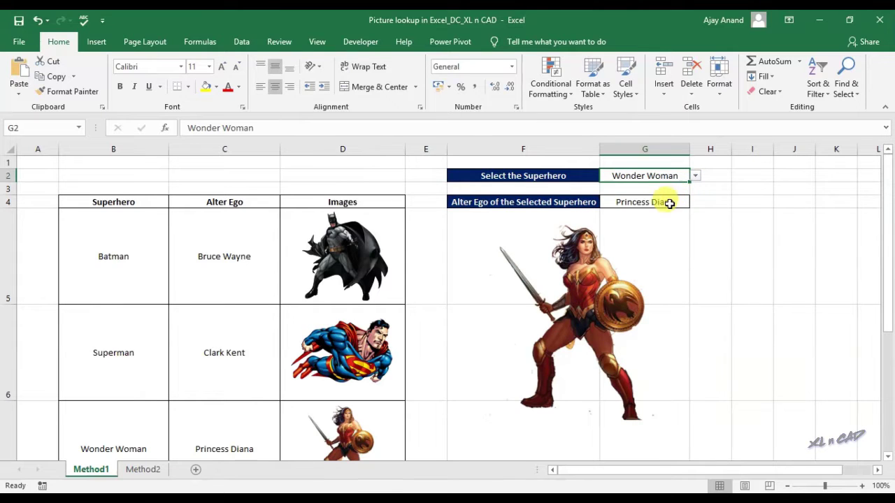
{"action": "left_click", "coordinate": [669, 203]}
{"action": "left_click", "coordinate": [203, 128]}
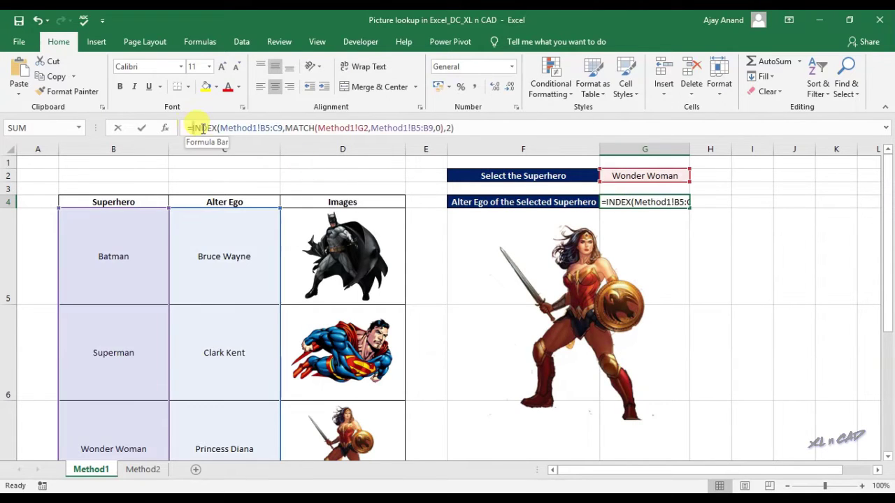
{"action": "left_click_drag", "start_coordinate": [188, 128], "coordinate": [473, 129]}
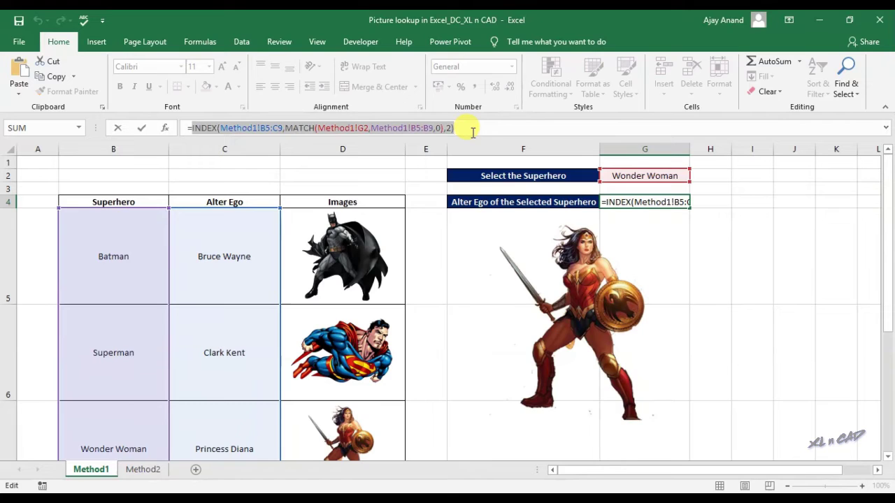
{"action": "key", "text": "Escape"}
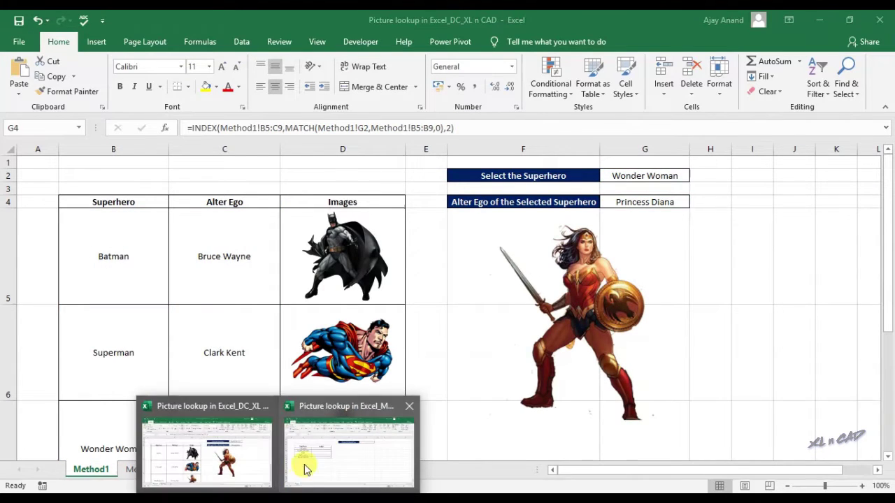
- Switch to the Marvel workbook, highlight the hero names in B5:B9, and select F2
{"action": "left_click", "coordinate": [319, 454]}
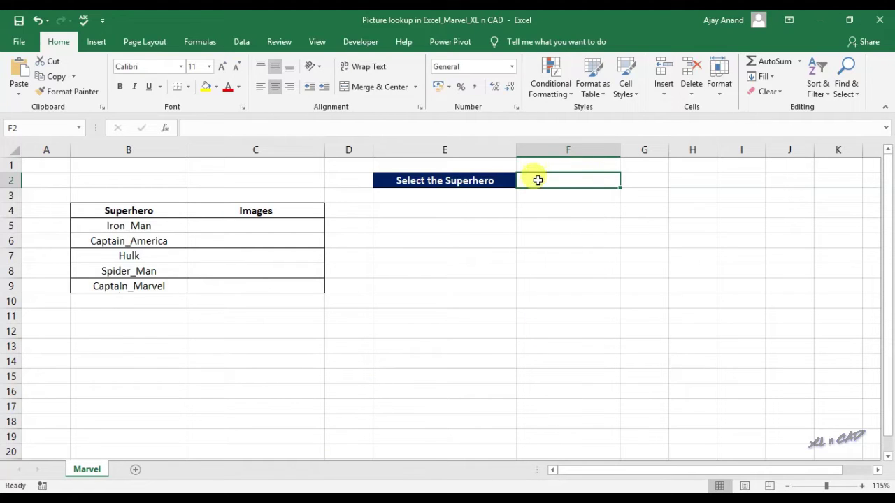
{"action": "left_click_drag", "start_coordinate": [163, 226], "coordinate": [153, 285]}
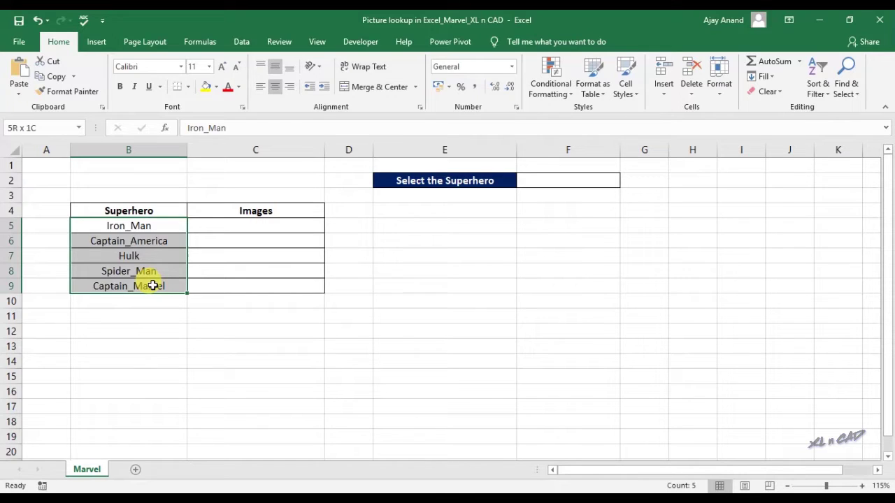
{"action": "left_click", "coordinate": [580, 182]}
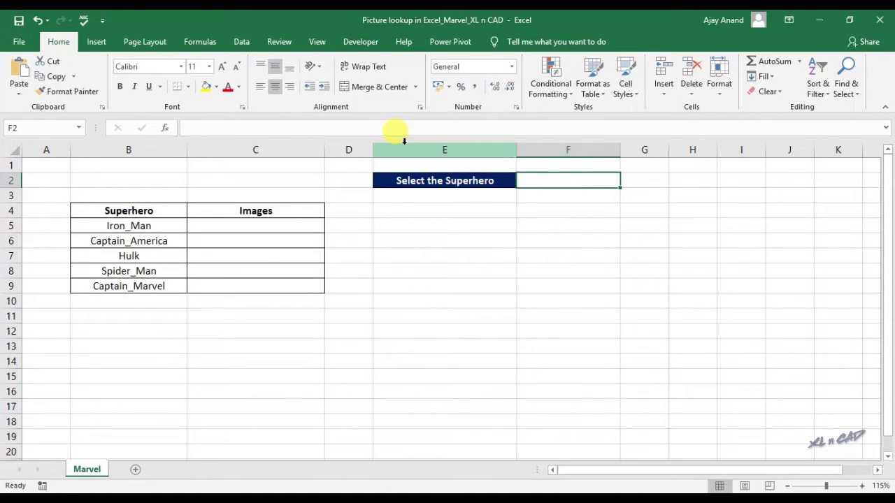
- Give F2 a List data validation whose source is $B$5:$B$9
{"action": "left_click", "coordinate": [246, 42]}
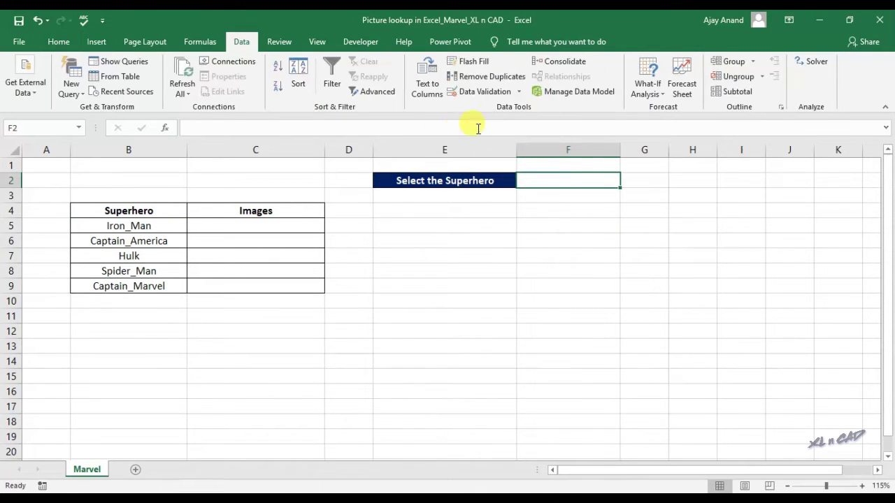
{"action": "left_click", "coordinate": [519, 94]}
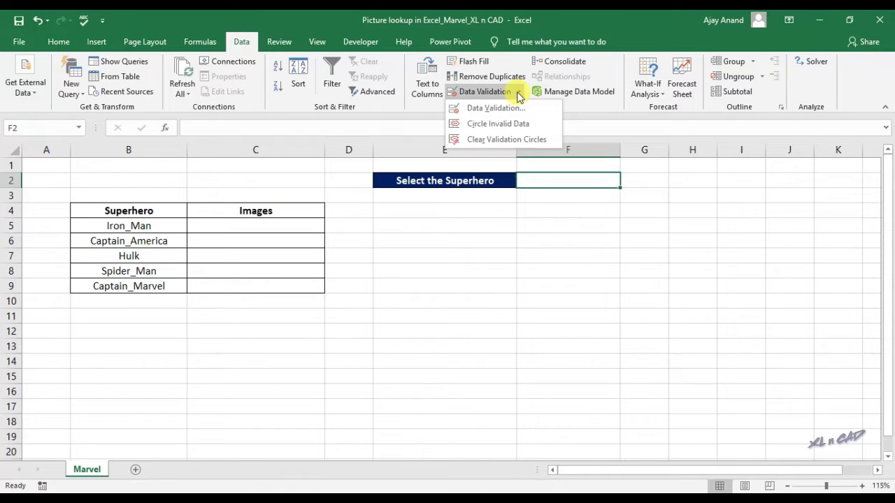
{"action": "left_click", "coordinate": [518, 110]}
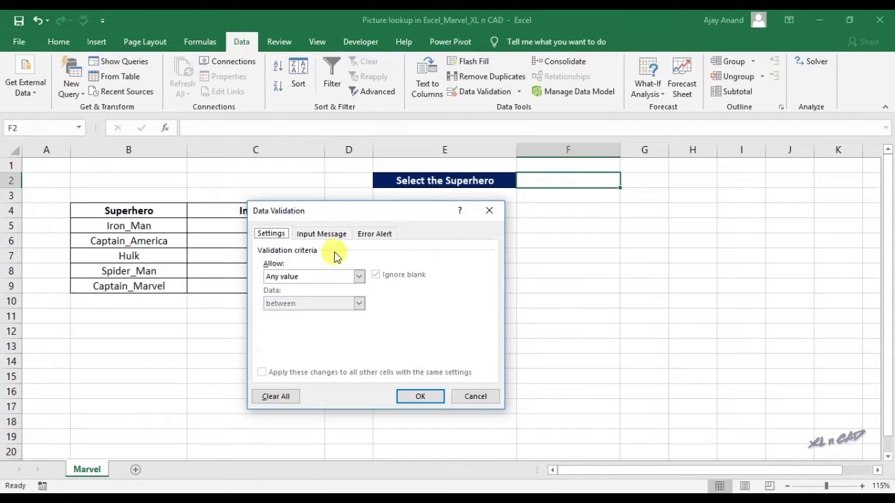
{"action": "left_click", "coordinate": [359, 277]}
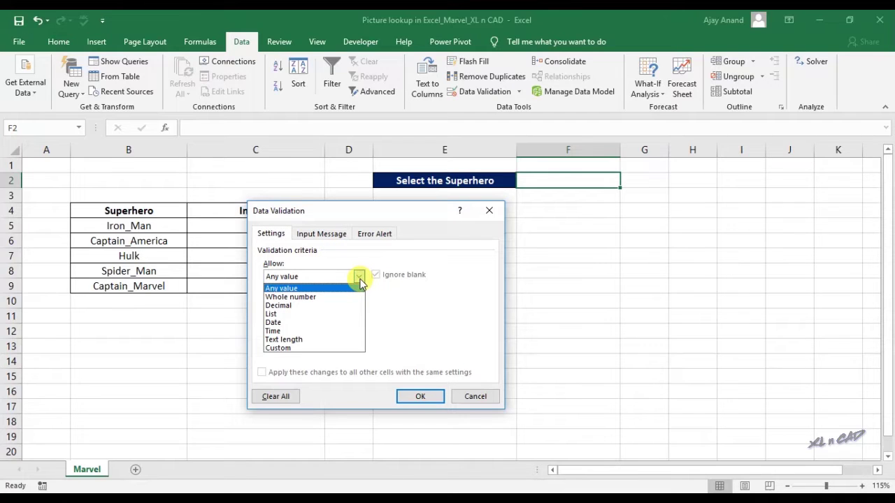
{"action": "left_click", "coordinate": [320, 314]}
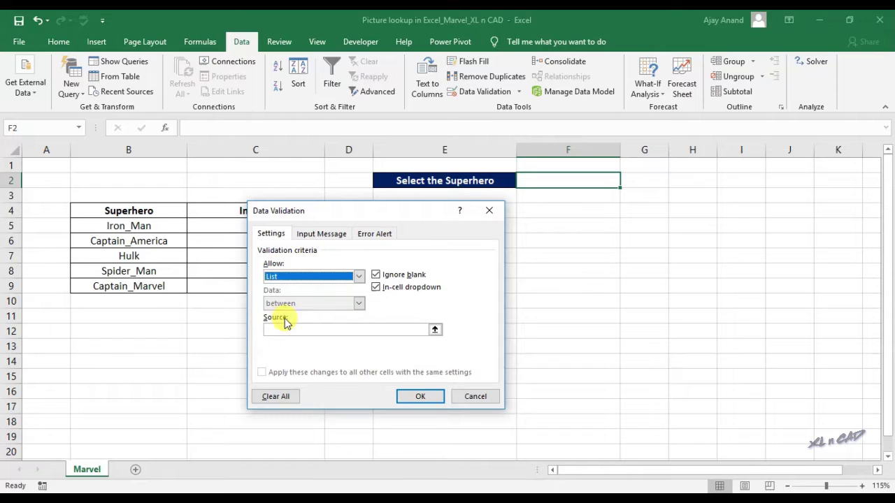
{"action": "left_click", "coordinate": [435, 329]}
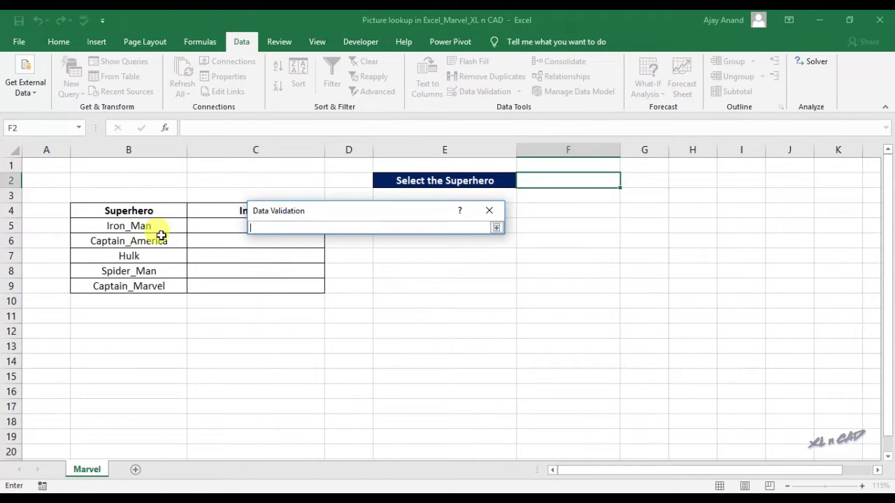
{"action": "left_click_drag", "start_coordinate": [158, 225], "coordinate": [165, 285]}
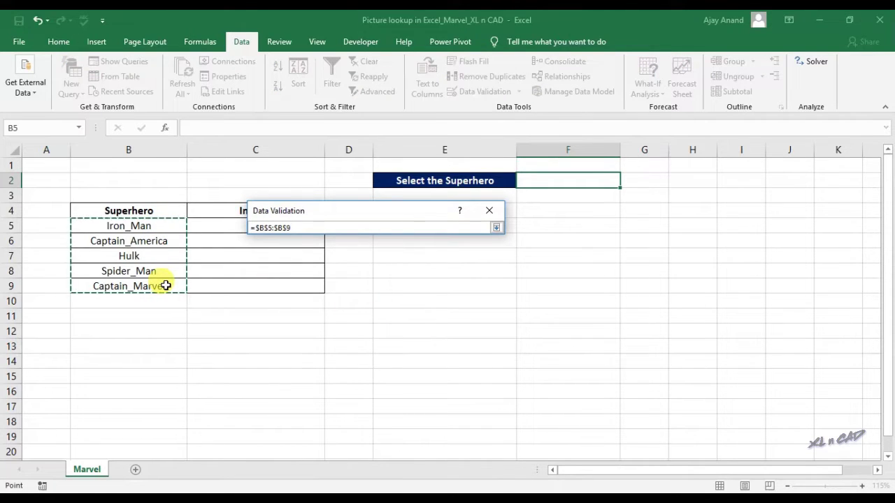
{"action": "key", "text": "Return"}
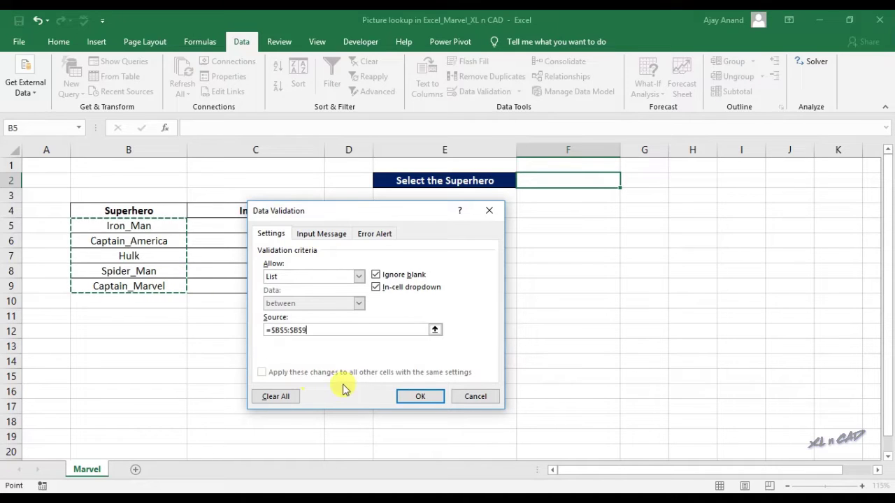
- Confirm the validation, then choose Iron_Man and finally Hulk from the F2 dropdown
{"action": "left_click", "coordinate": [422, 399]}
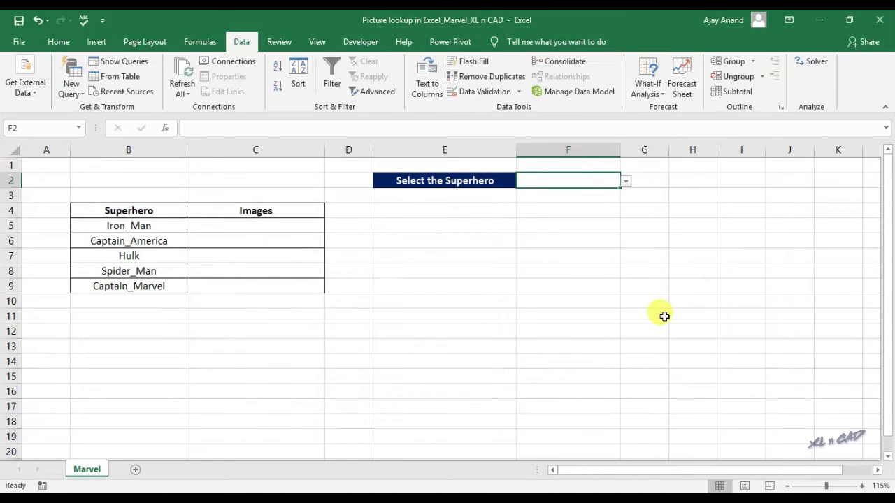
{"action": "left_click", "coordinate": [625, 181]}
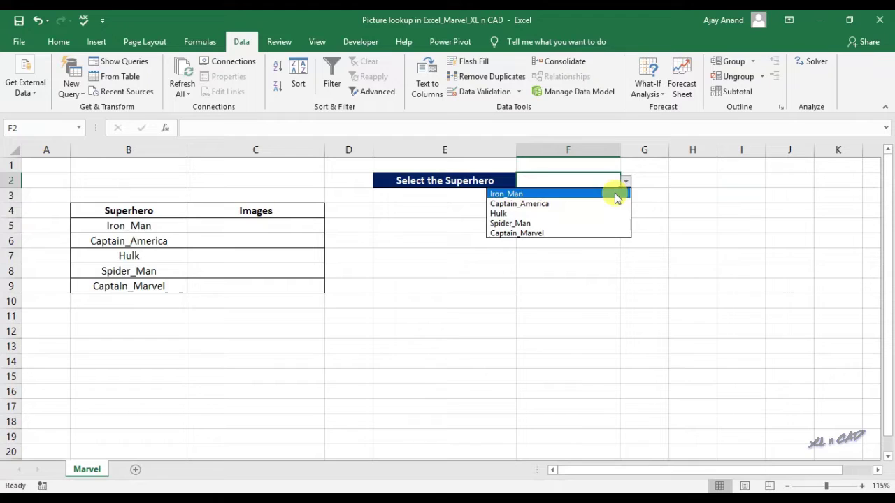
{"action": "left_click", "coordinate": [619, 190]}
{"action": "left_click", "coordinate": [613, 215]}
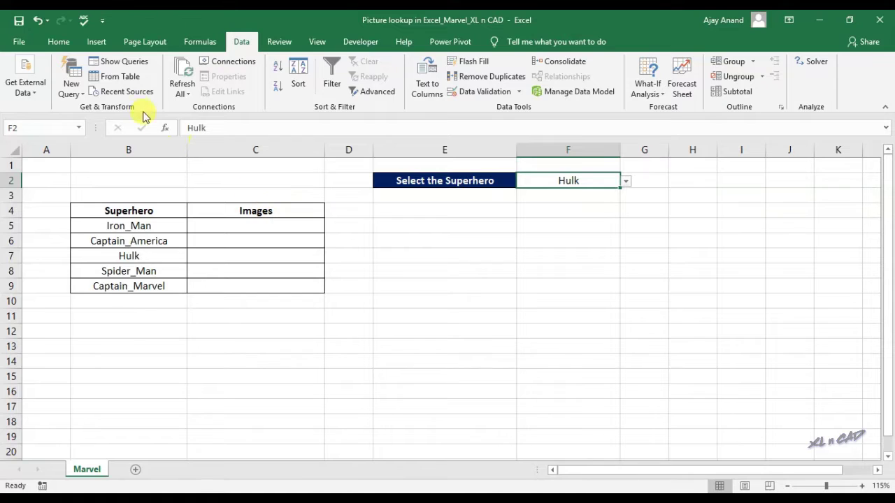
- Insert all five hero images from the Marvel folder under Picture Lookup in Excel (Indirect Function) on F:
{"action": "left_click", "coordinate": [98, 42]}
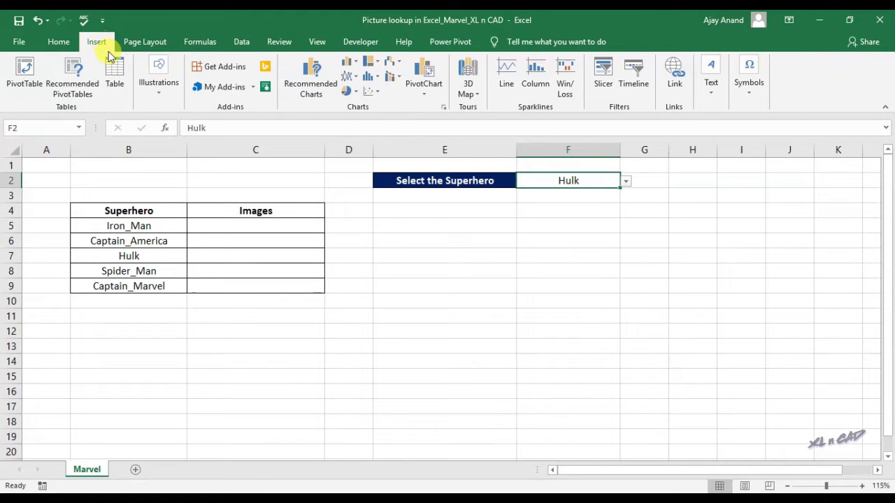
{"action": "left_click", "coordinate": [160, 98]}
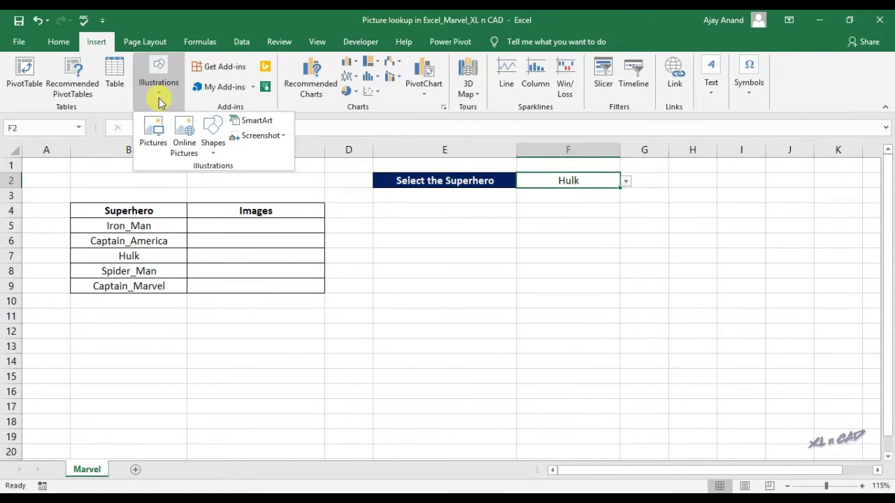
{"action": "left_click", "coordinate": [159, 144]}
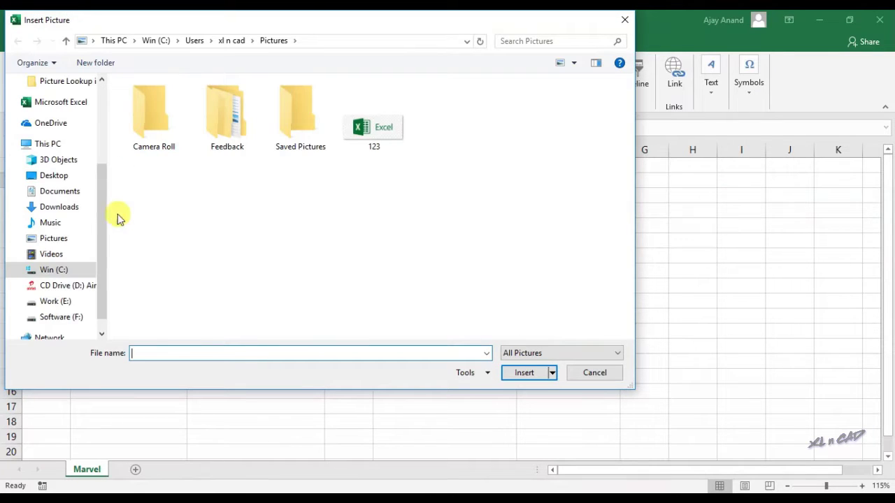
{"action": "left_click", "coordinate": [63, 319]}
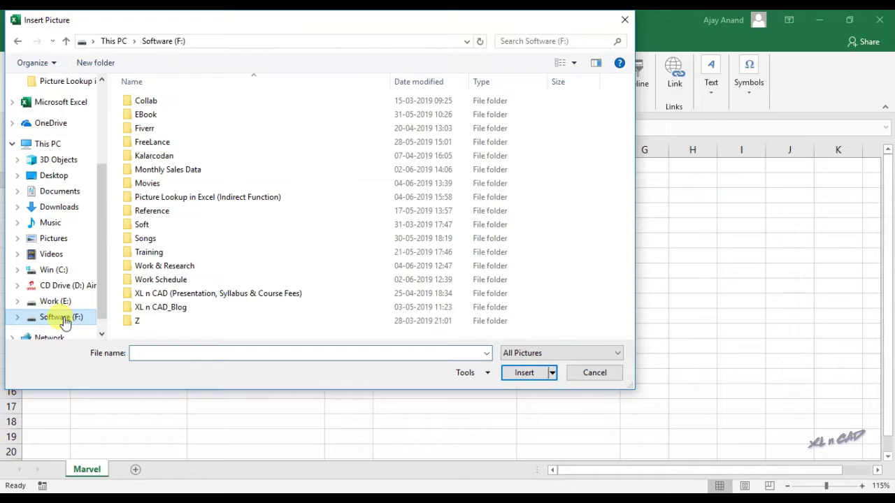
{"action": "left_click", "coordinate": [189, 200]}
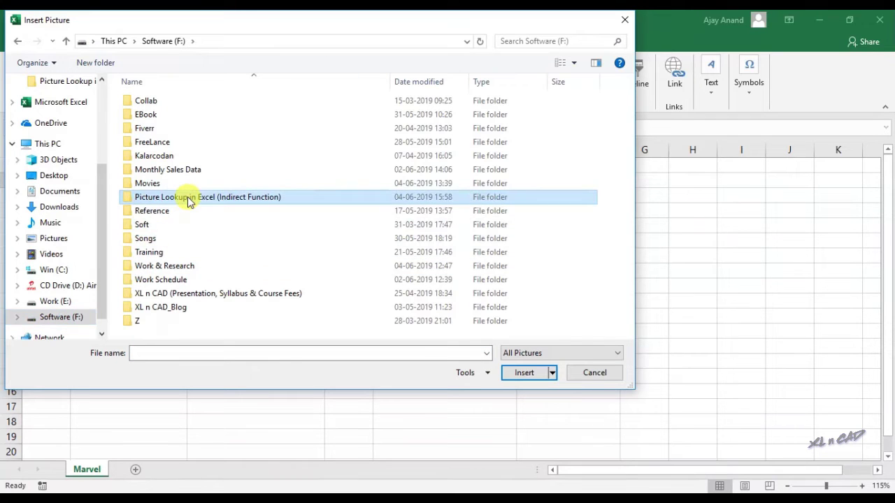
{"action": "double_click", "coordinate": [189, 200]}
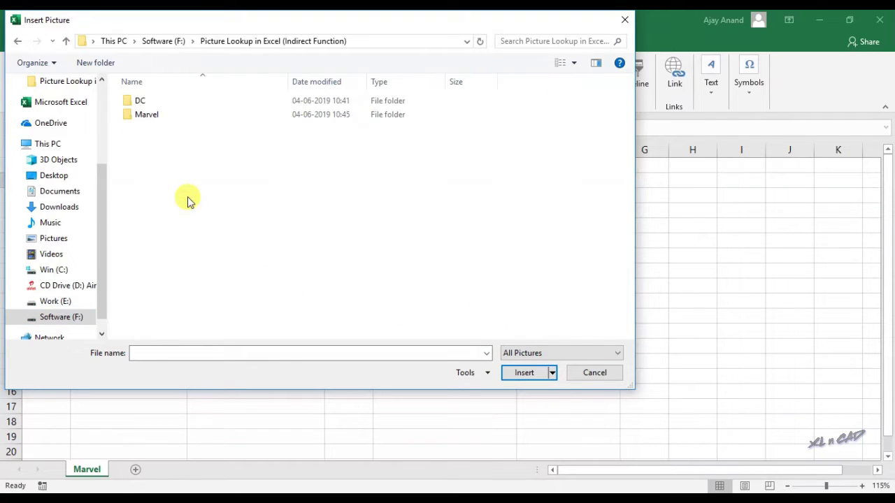
{"action": "double_click", "coordinate": [185, 120]}
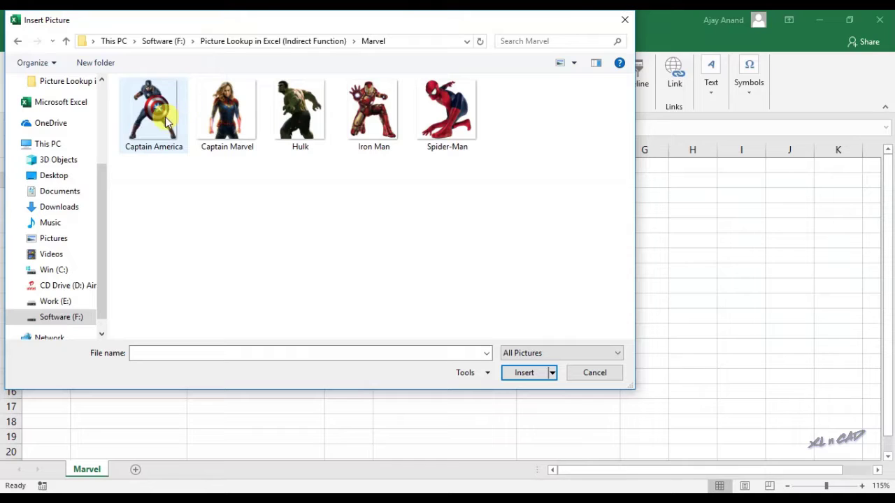
{"action": "left_click", "coordinate": [166, 123]}
{"action": "left_click", "coordinate": [441, 127], "text": "shift"}
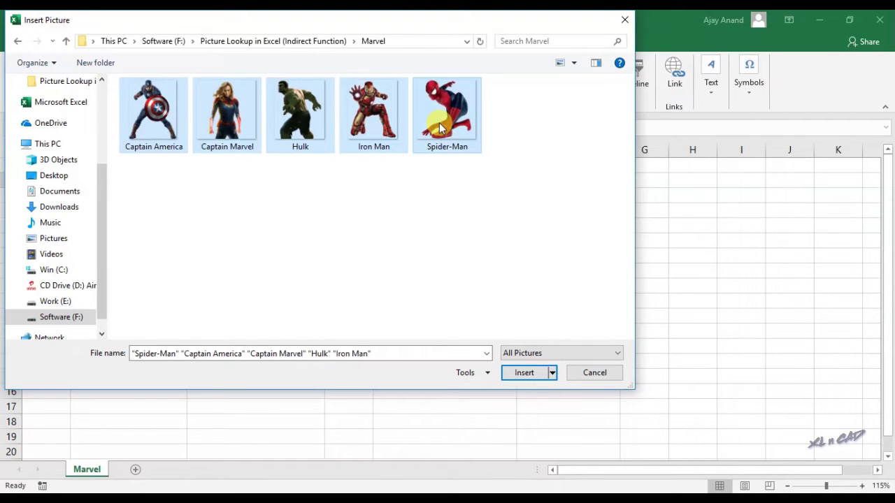
{"action": "left_click", "coordinate": [538, 372]}
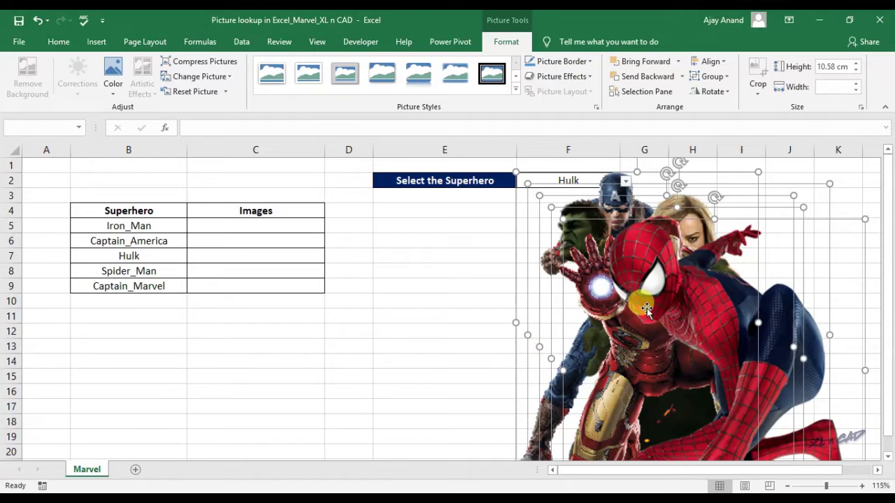
- Set the height of the five selected pictures to 5 cm
{"action": "left_click", "coordinate": [844, 68]}
{"action": "type", "text": "5"}
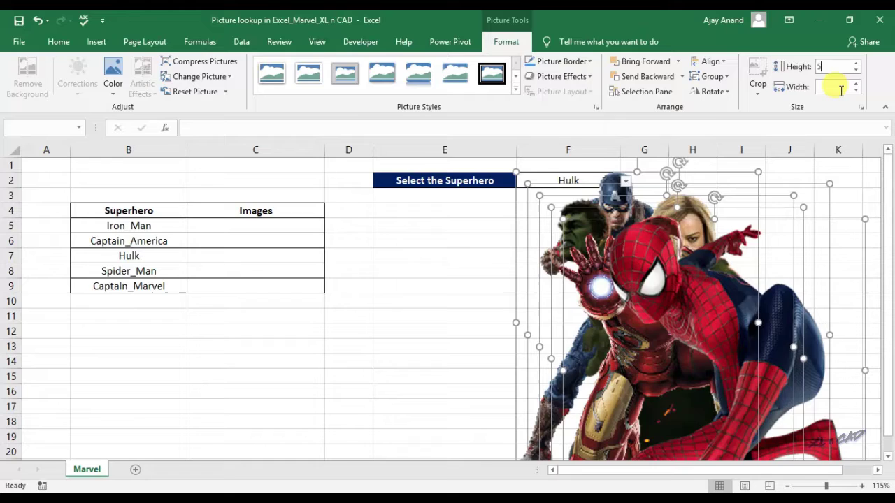
{"action": "key", "text": "Return"}
- Select rows 5–9 and drag their boundary to make them much taller
{"action": "left_click", "coordinate": [747, 300]}
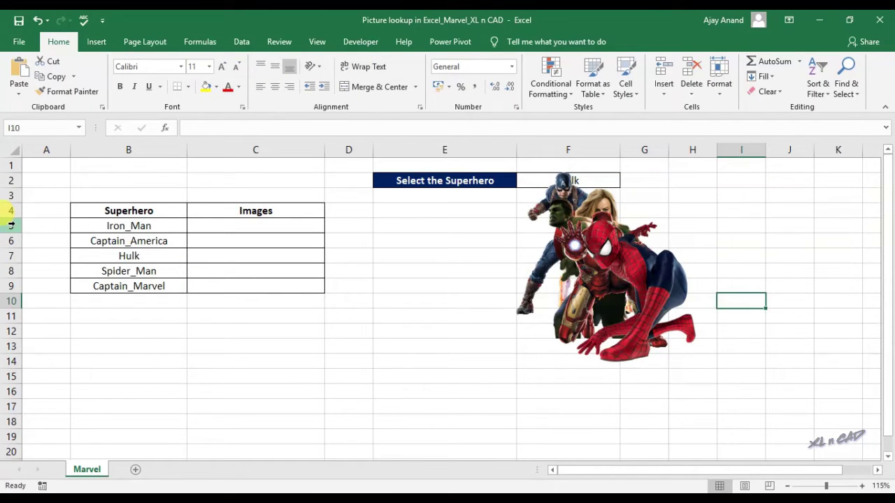
{"action": "left_click_drag", "start_coordinate": [11, 226], "coordinate": [15, 292]}
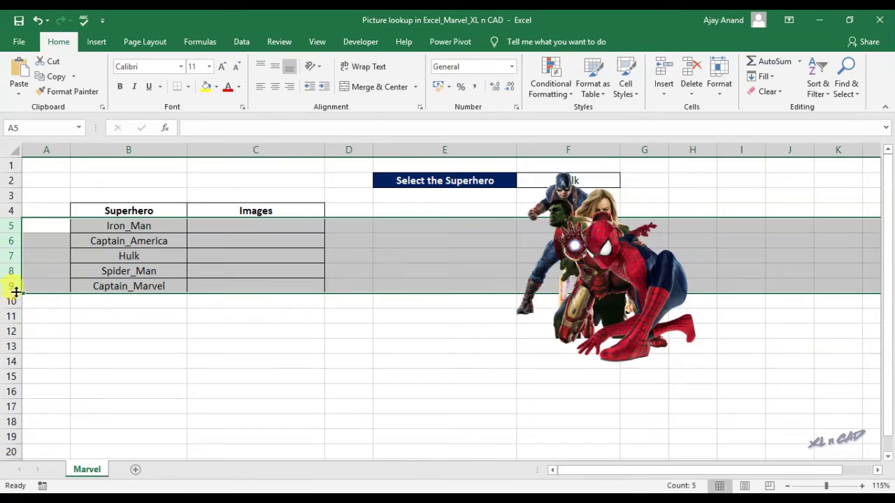
{"action": "left_click_drag", "start_coordinate": [14, 235], "coordinate": [16, 308]}
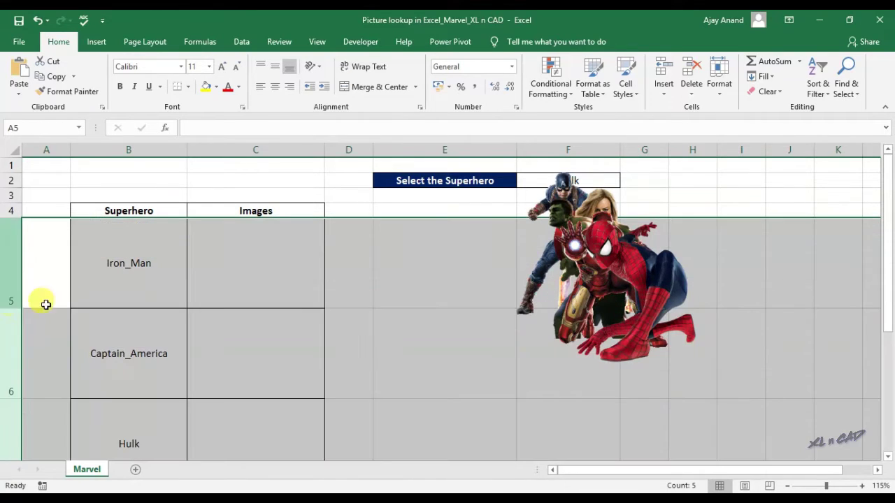
- Move the Iron Man picture into cell C5 and shrink it to fit
{"action": "left_click", "coordinate": [447, 300]}
{"action": "left_click_drag", "start_coordinate": [578, 296], "coordinate": [660, 352]}
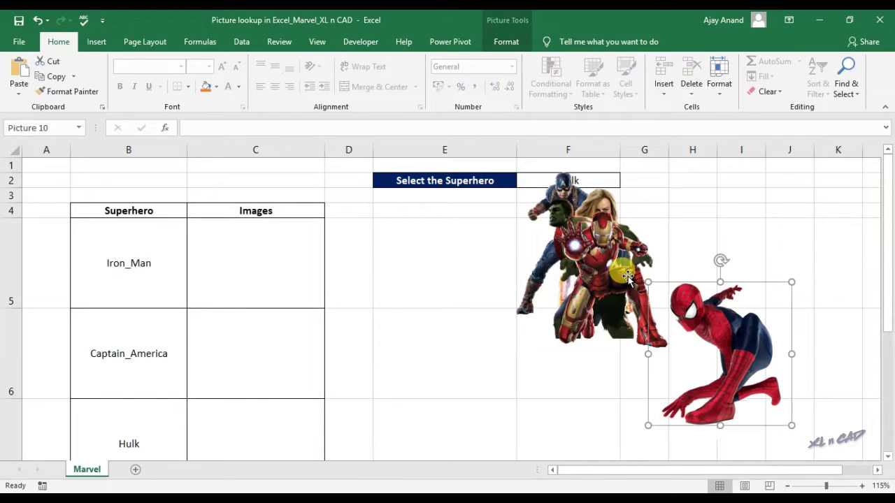
{"action": "left_click_drag", "start_coordinate": [615, 271], "coordinate": [314, 292]}
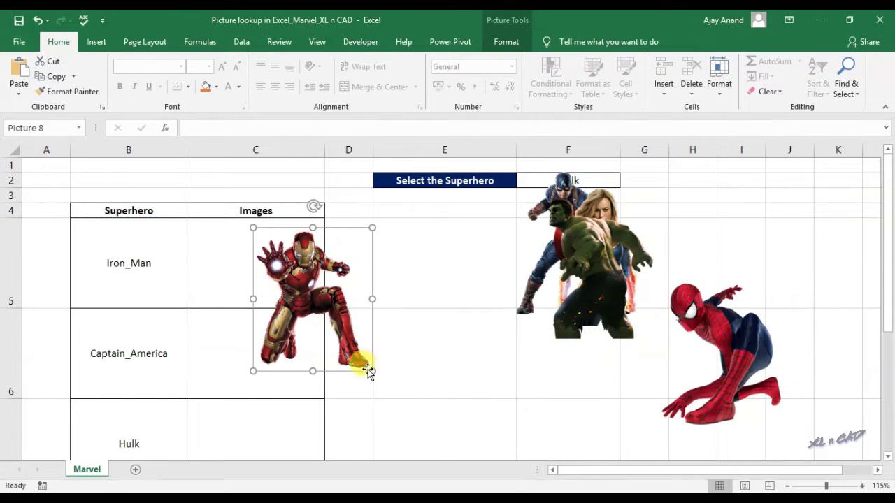
{"action": "left_click_drag", "start_coordinate": [368, 369], "coordinate": [312, 299]}
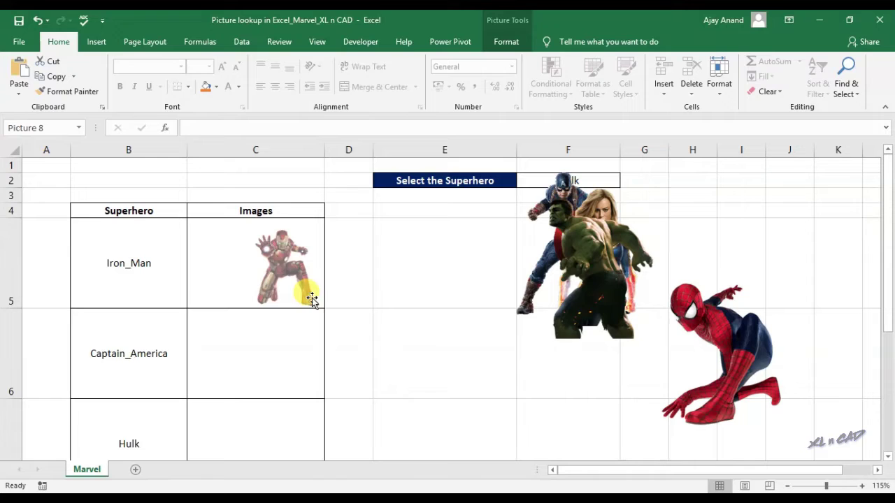
{"action": "mouse_move", "coordinate": [312, 300]}
{"action": "left_mouse_down"}
{"action": "mouse_move", "coordinate": [293, 296]}
{"action": "mouse_move", "coordinate": [299, 303]}
{"action": "left_mouse_up"}
{"action": "left_click_drag", "start_coordinate": [269, 270], "coordinate": [271, 272]}
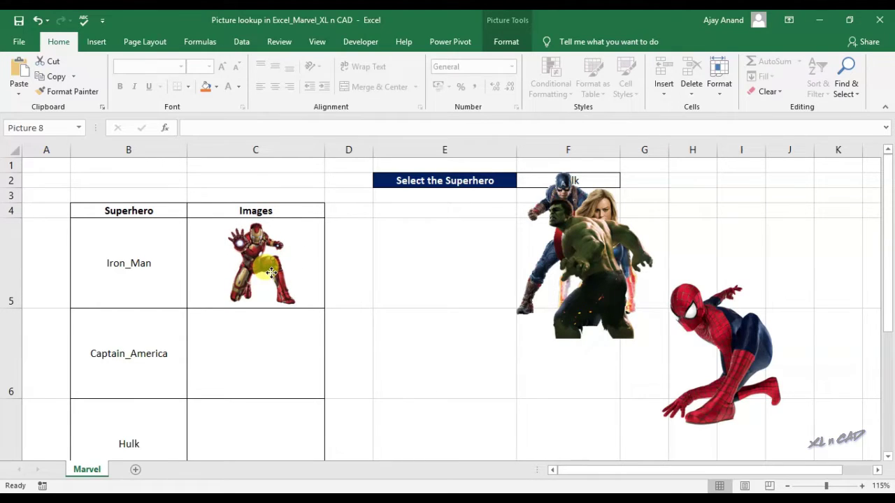
- Move the Captain America picture into cell C6 and shrink it to fit
{"action": "left_click", "coordinate": [541, 202]}
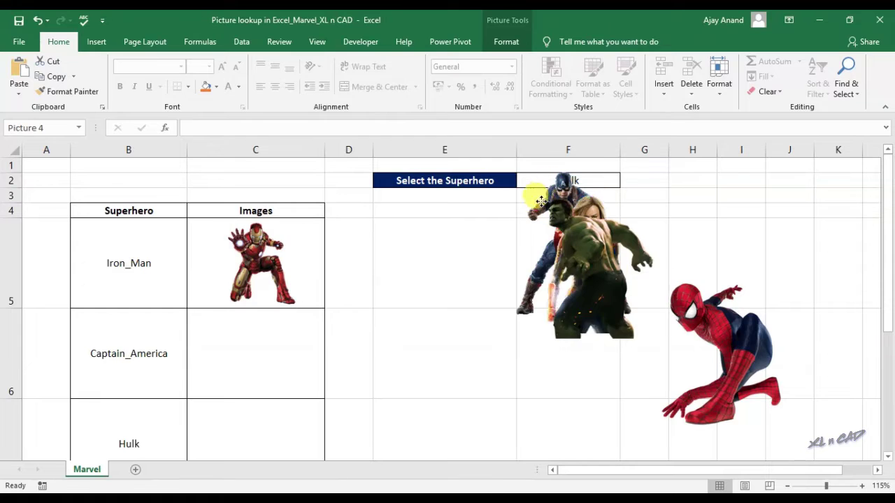
{"action": "left_click_drag", "start_coordinate": [540, 201], "coordinate": [461, 254]}
{"action": "left_click_drag", "start_coordinate": [556, 187], "coordinate": [420, 241]}
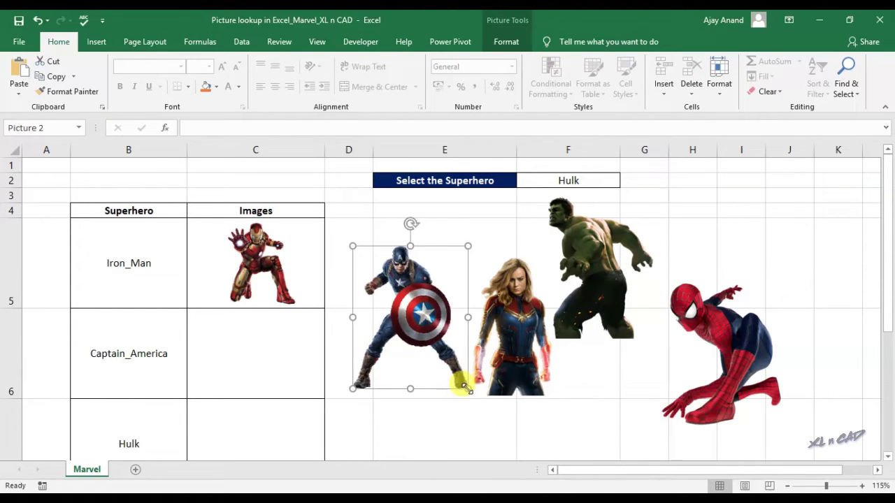
{"action": "left_click_drag", "start_coordinate": [465, 387], "coordinate": [424, 340]}
{"action": "left_click_drag", "start_coordinate": [388, 290], "coordinate": [255, 350]}
{"action": "left_click_drag", "start_coordinate": [290, 394], "coordinate": [288, 392]}
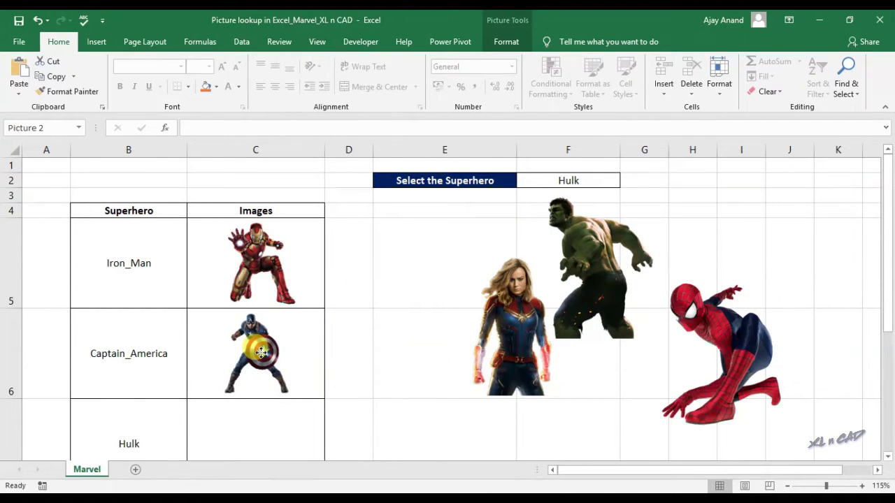
- Drag the remaining pictures, including Spider-Man into C8, into their matching Images cells
{"action": "left_click_drag", "start_coordinate": [653, 338], "coordinate": [623, 301]}
{"action": "left_click_drag", "start_coordinate": [587, 252], "coordinate": [315, 308]}
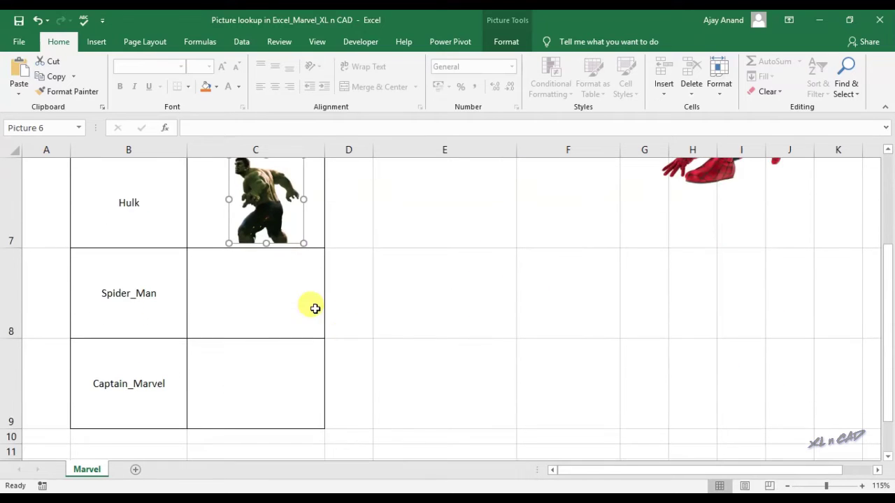
{"action": "scroll", "coordinate": [319, 259], "scroll_direction": "up", "scroll_amount": 1}
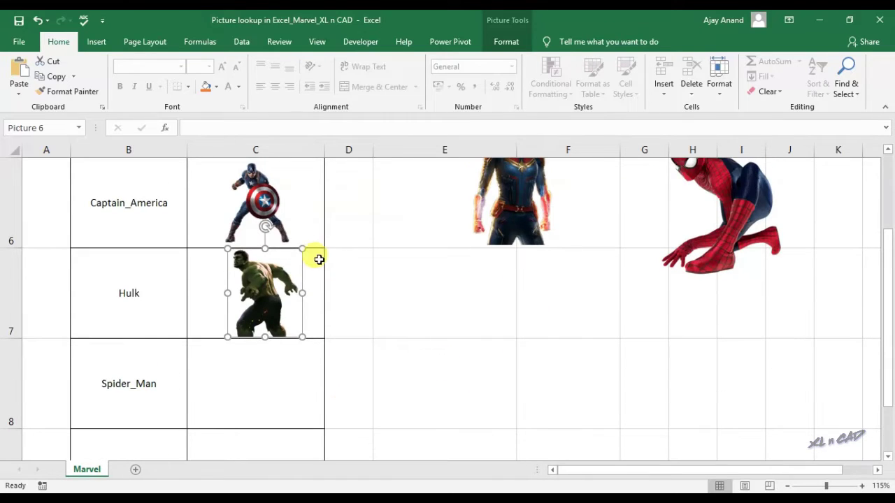
{"action": "left_click_drag", "start_coordinate": [485, 235], "coordinate": [416, 368]}
{"action": "mouse_move", "coordinate": [683, 254]}
{"action": "left_mouse_down"}
{"action": "mouse_move", "coordinate": [656, 341]}
{"action": "mouse_move", "coordinate": [290, 412]}
{"action": "left_mouse_up"}
{"action": "left_click_drag", "start_coordinate": [286, 329], "coordinate": [297, 341]}
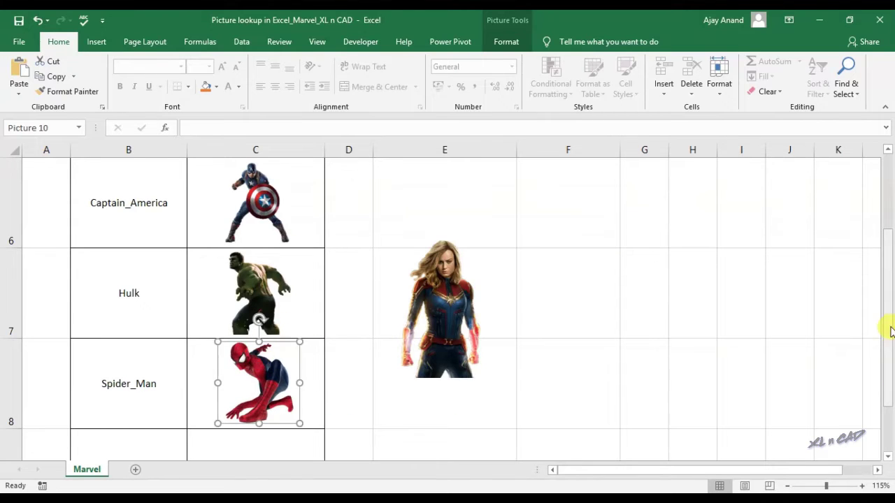
{"action": "scroll", "coordinate": [699, 329], "scroll_direction": "down", "scroll_amount": 2}
{"action": "mouse_move", "coordinate": [461, 200]}
{"action": "left_mouse_down"}
{"action": "mouse_move", "coordinate": [287, 308]}
{"action": "mouse_move", "coordinate": [268, 298]}
{"action": "mouse_move", "coordinate": [251, 266]}
{"action": "left_mouse_up"}
{"action": "left_click", "coordinate": [548, 306]}
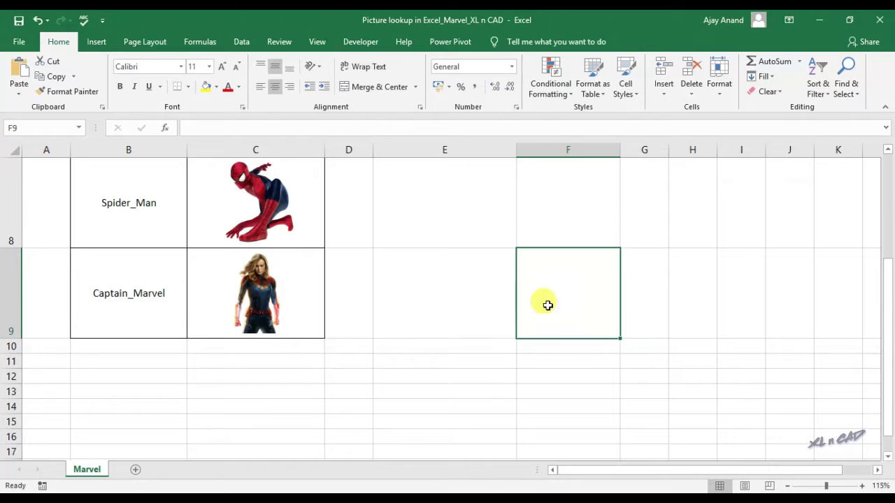
{"action": "scroll", "coordinate": [888, 394], "scroll_direction": "up", "scroll_amount": 3}
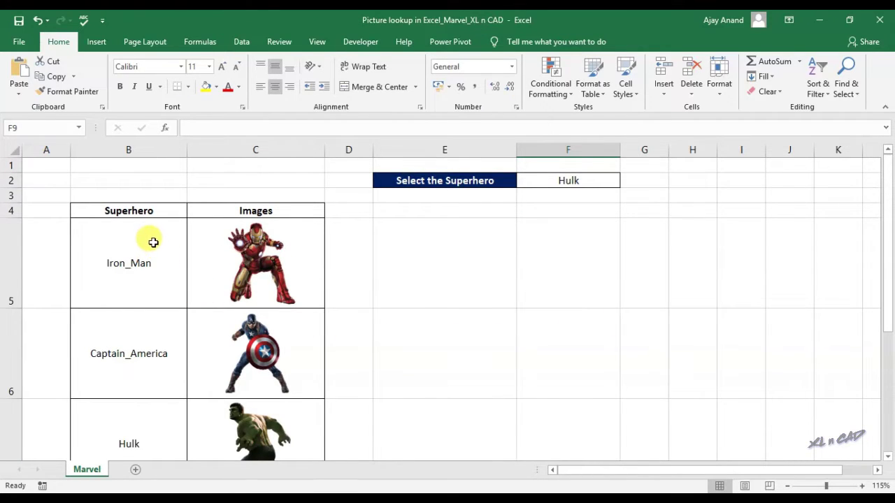
- Select B5:C9 and create names from the left column via Create from Selection
{"action": "left_click_drag", "start_coordinate": [153, 243], "coordinate": [216, 315]}
{"action": "scroll", "coordinate": [253, 317], "scroll_direction": "down", "scroll_amount": 3}
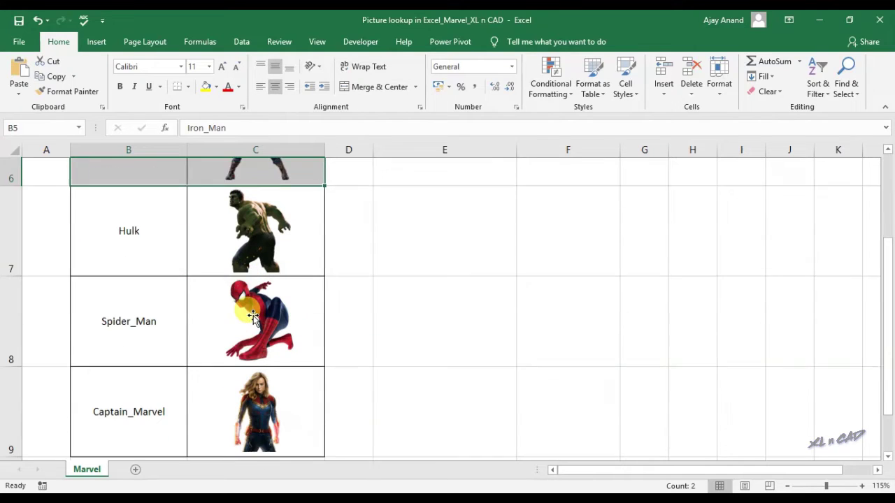
{"action": "left_click_drag", "start_coordinate": [253, 317], "coordinate": [314, 412]}
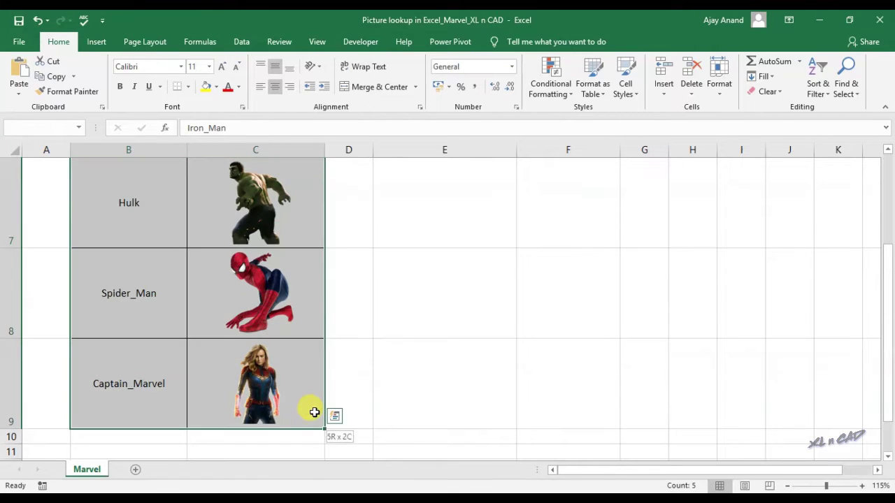
{"action": "scroll", "coordinate": [314, 287], "scroll_direction": "up", "scroll_amount": 2}
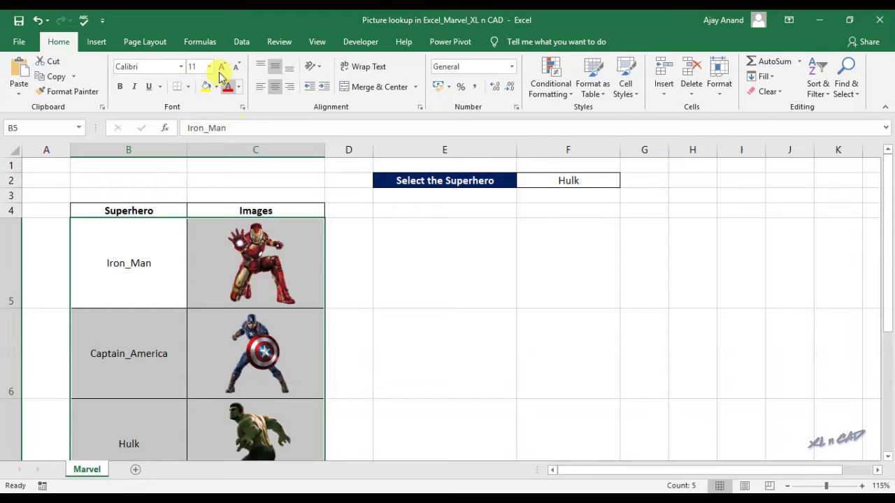
{"action": "left_click", "coordinate": [201, 42]}
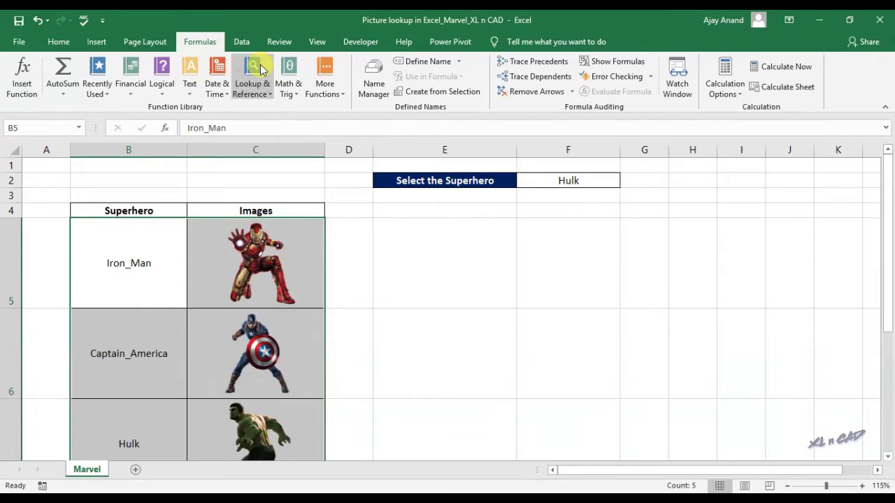
{"action": "left_click", "coordinate": [441, 94]}
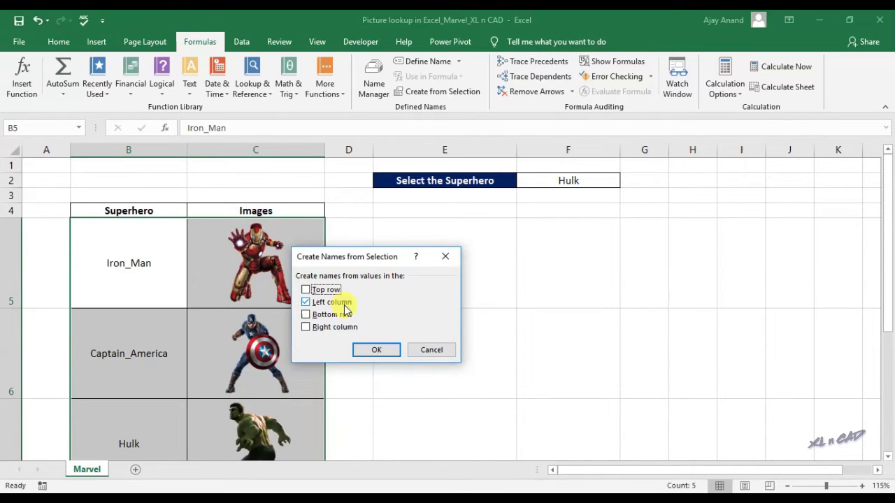
{"action": "left_click", "coordinate": [376, 351]}
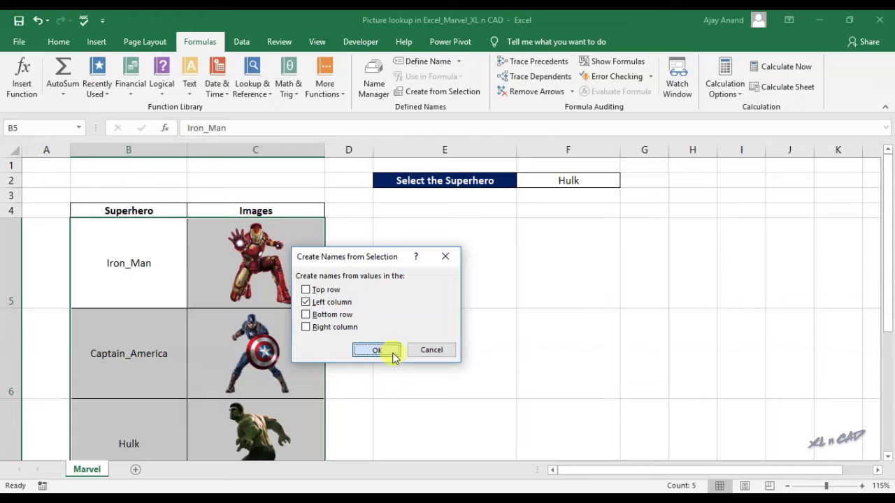
- In Name Manager, check that Iron_Man and Captain_America refer to their column C picture cells
{"action": "left_click", "coordinate": [372, 91]}
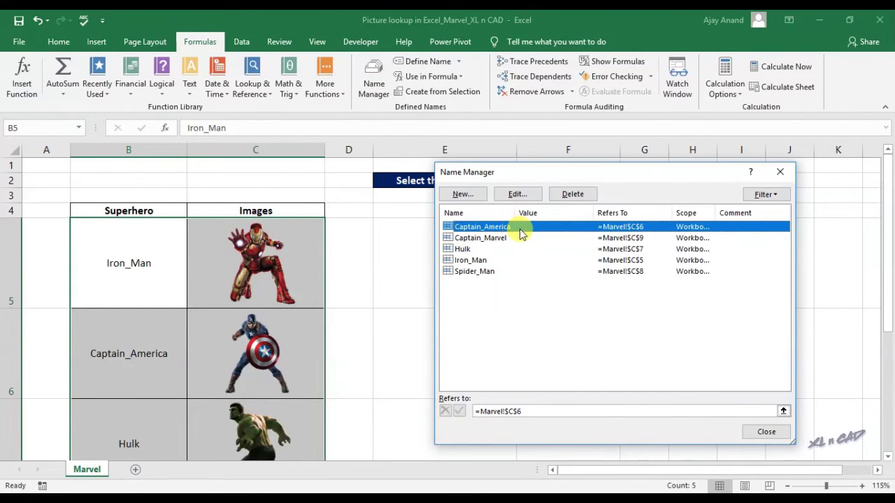
{"action": "left_click", "coordinate": [484, 261]}
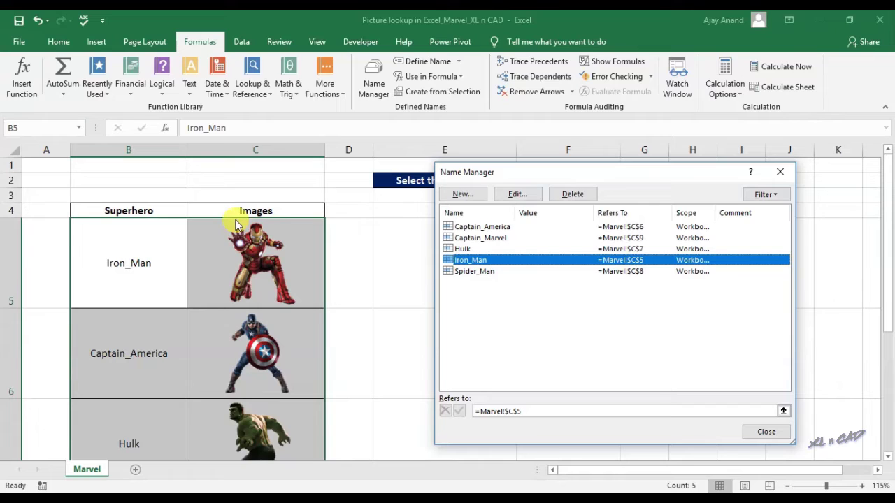
{"action": "left_click", "coordinate": [467, 228]}
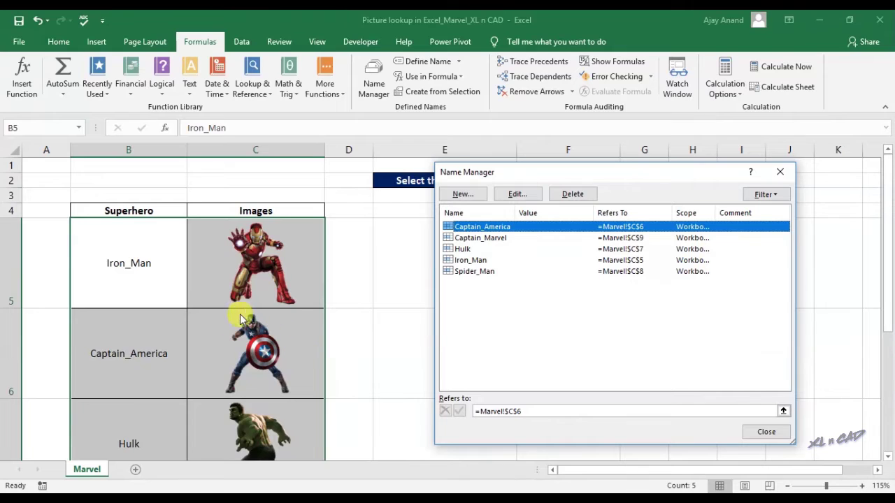
- Close Name Manager and copy the Iron Man image cell C5
{"action": "left_click", "coordinate": [757, 434]}
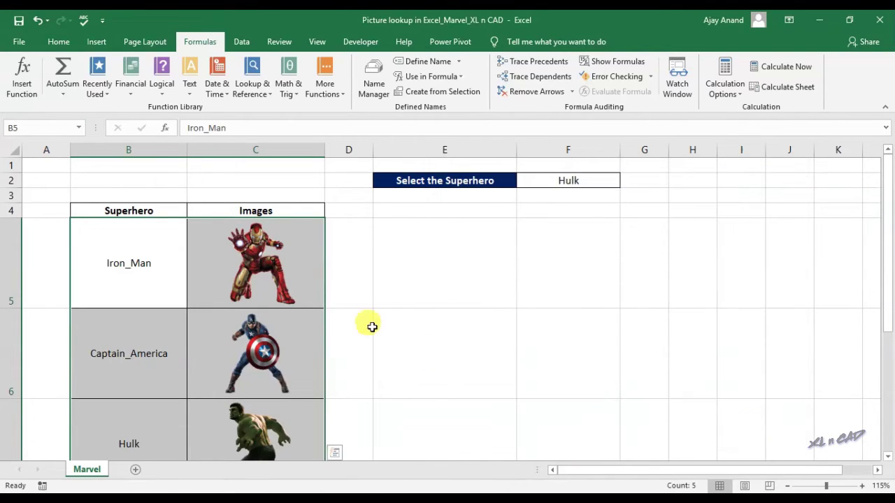
{"action": "left_click", "coordinate": [317, 269]}
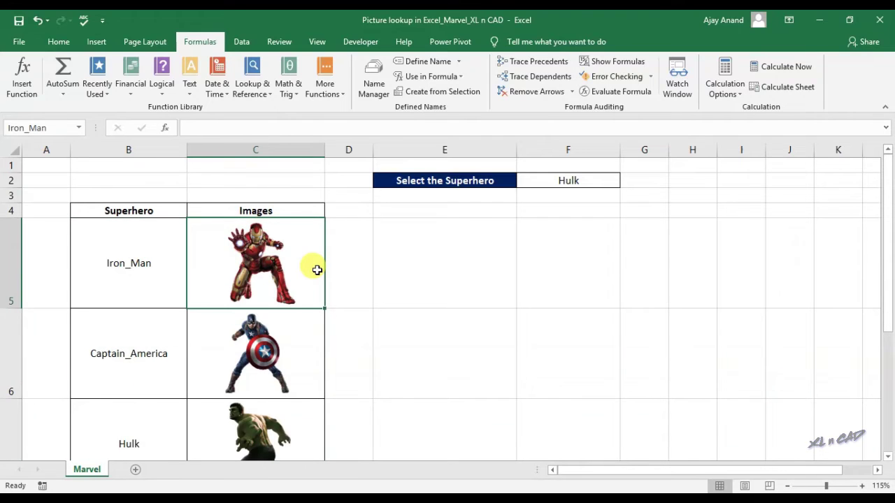
{"action": "right_click", "coordinate": [317, 272]}
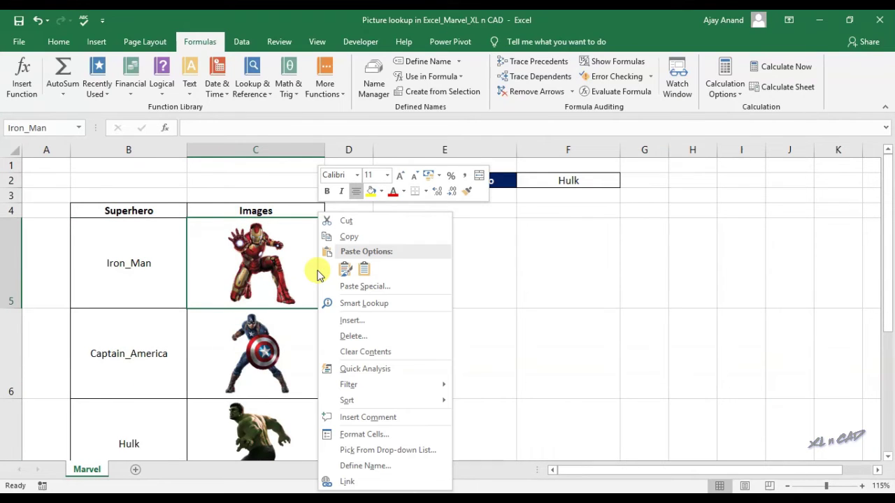
{"action": "left_click", "coordinate": [372, 240]}
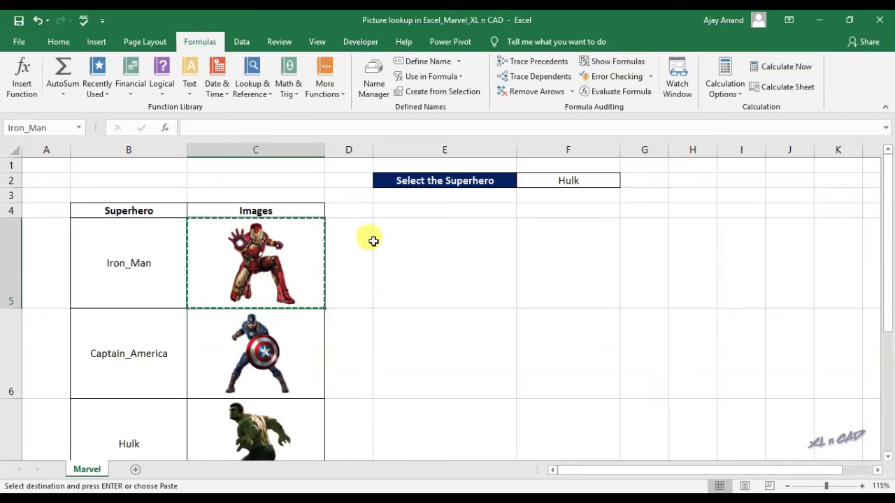
- Paste C5 as a linked picture at E5 and enlarge it to about double size
{"action": "left_click", "coordinate": [467, 254]}
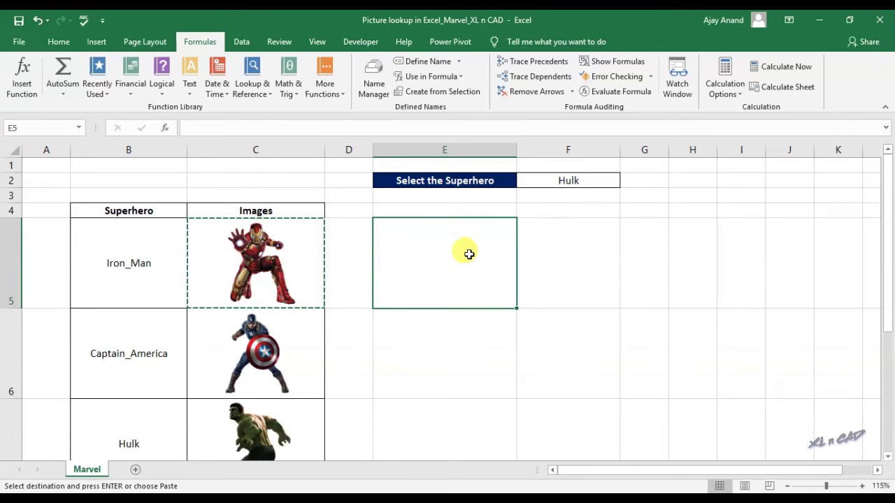
{"action": "right_click", "coordinate": [469, 254]}
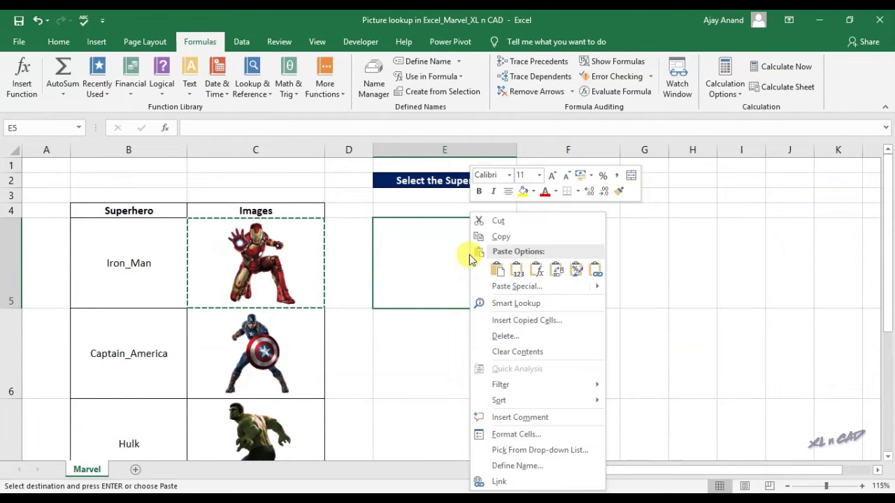
{"action": "mouse_move", "coordinate": [516, 286]}
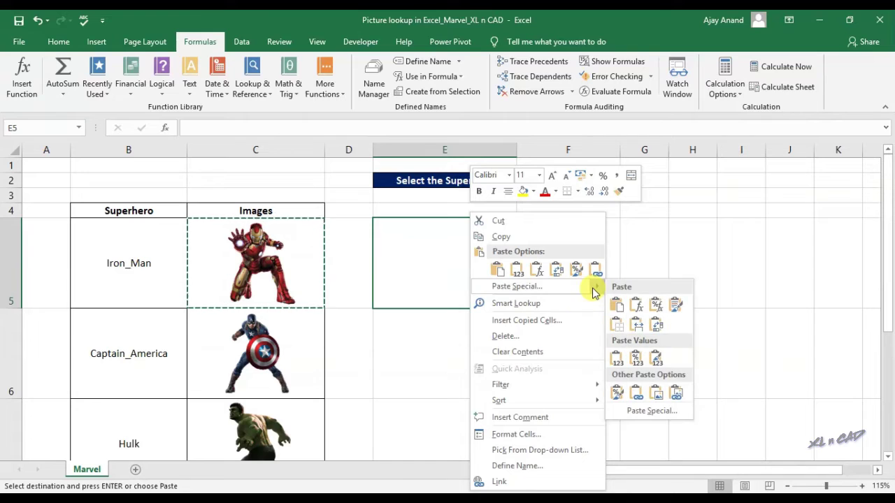
{"action": "left_click", "coordinate": [676, 397]}
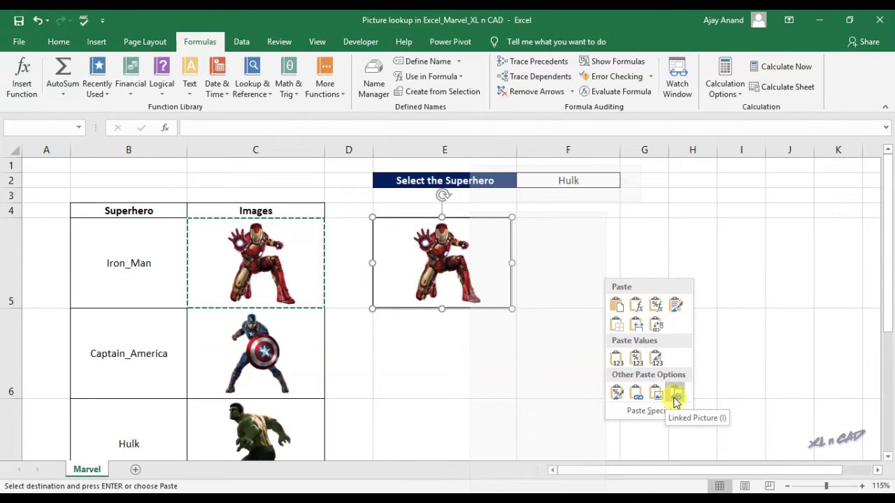
{"action": "left_click", "coordinate": [676, 400]}
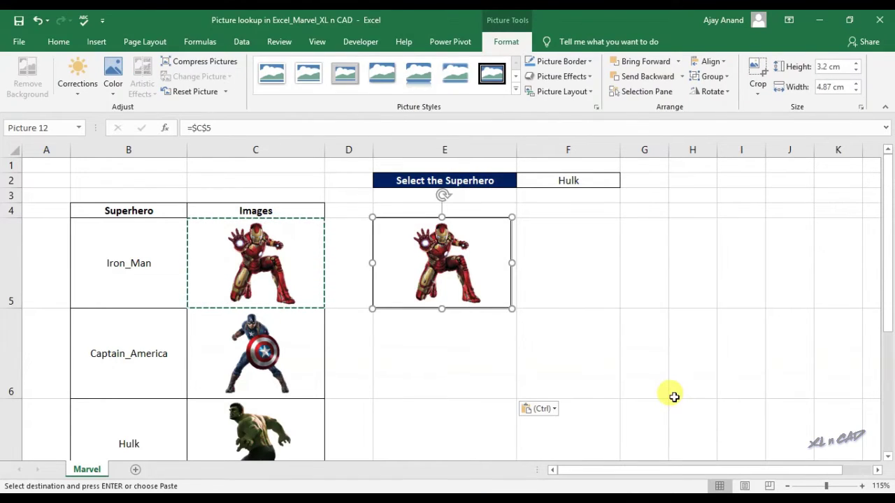
{"action": "left_click_drag", "start_coordinate": [511, 308], "coordinate": [632, 367]}
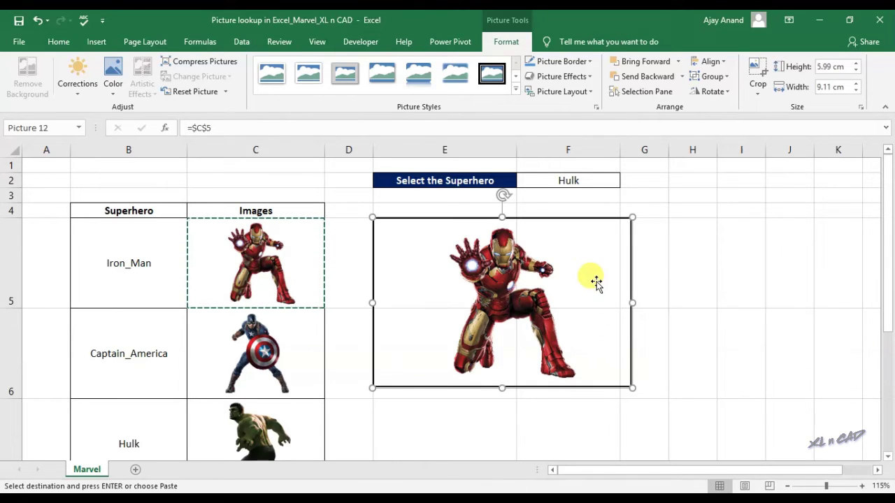
- Change the picture's link from =$C$5 to =$C$6 so it shows Captain America
{"action": "left_click", "coordinate": [214, 128]}
{"action": "type", "text": "6"}
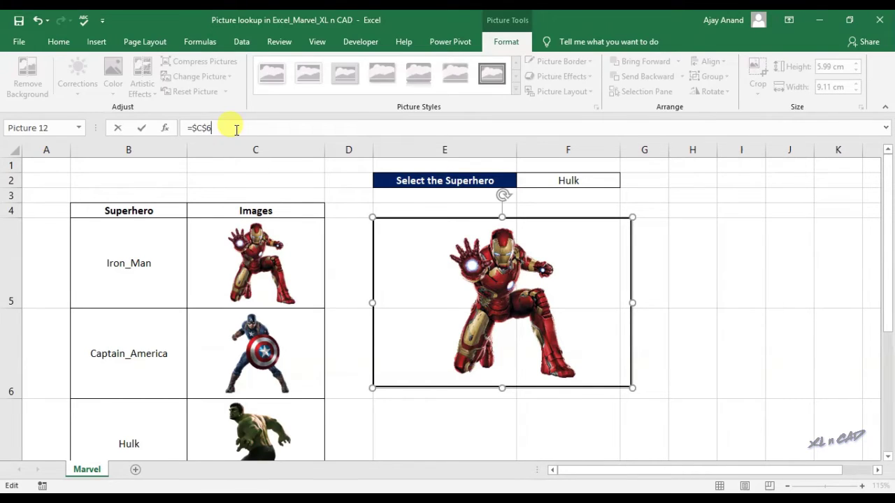
{"action": "key", "text": "Return"}
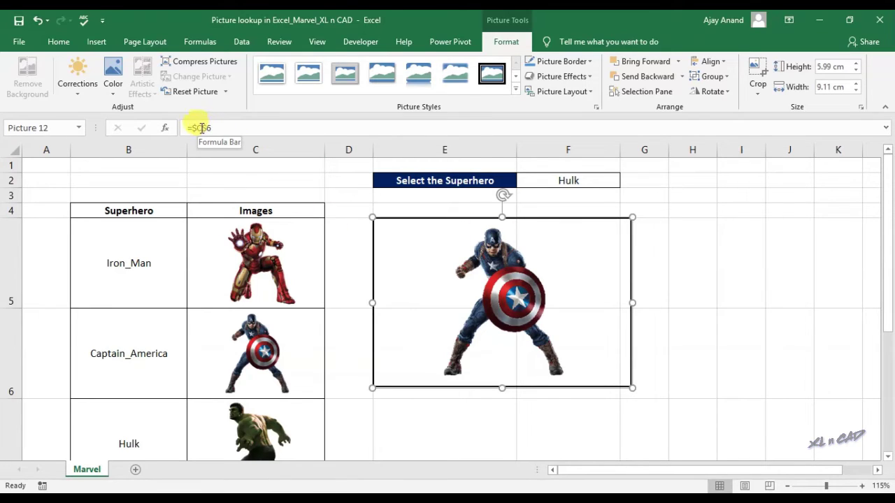
{"action": "left_click_drag", "start_coordinate": [194, 128], "coordinate": [227, 127]}
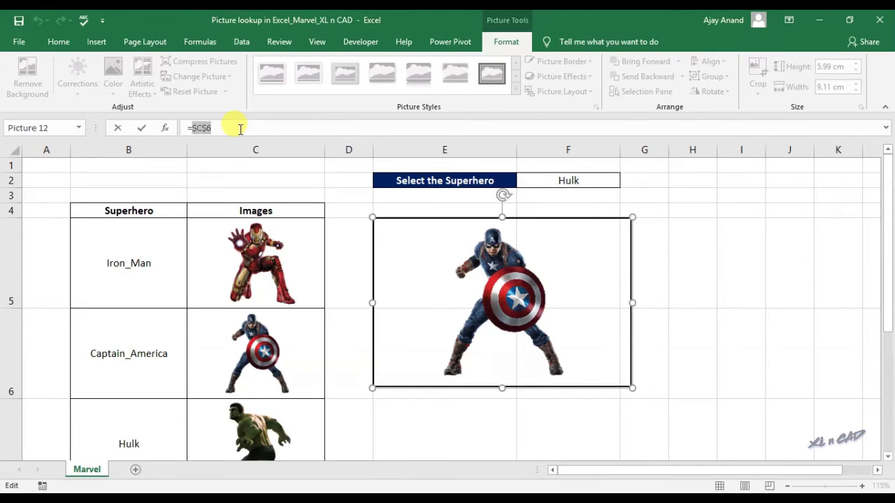
- Link the picture to the Hulk name and compare it with F2's superhero choice
{"action": "type", "text": "Hul"}
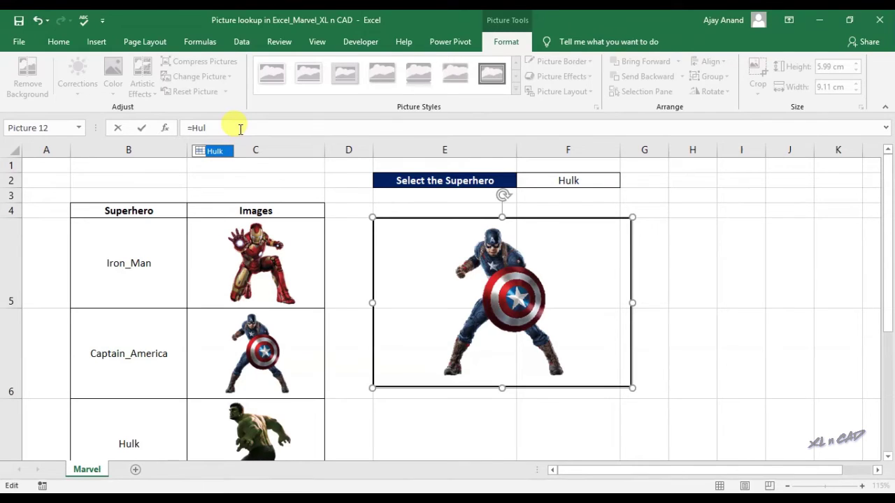
{"action": "double_click", "coordinate": [212, 152]}
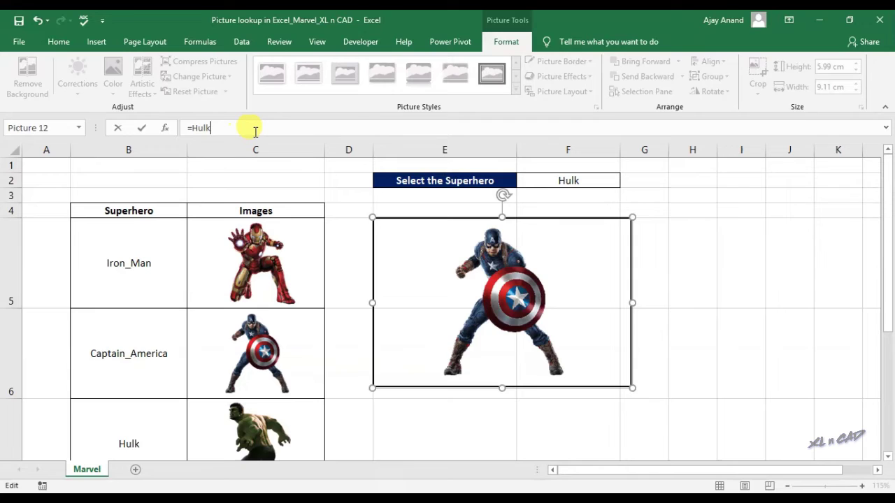
{"action": "key", "text": "Return"}
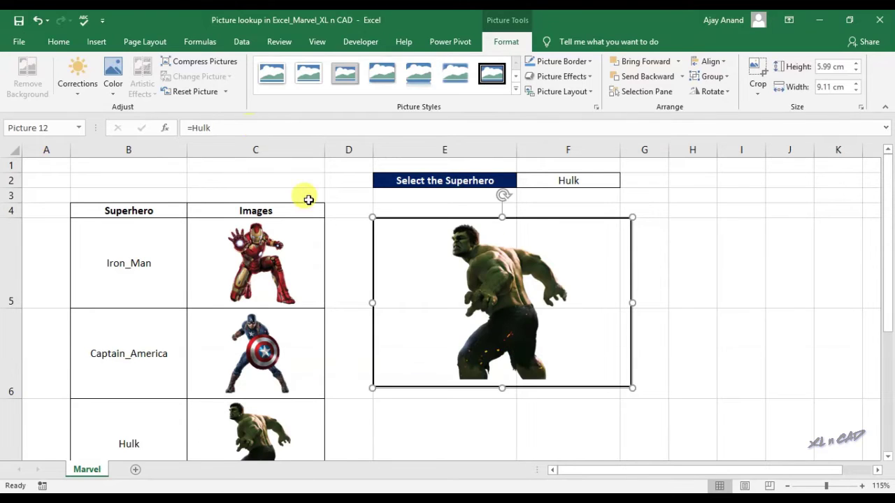
{"action": "left_click", "coordinate": [725, 256]}
{"action": "left_click", "coordinate": [599, 260]}
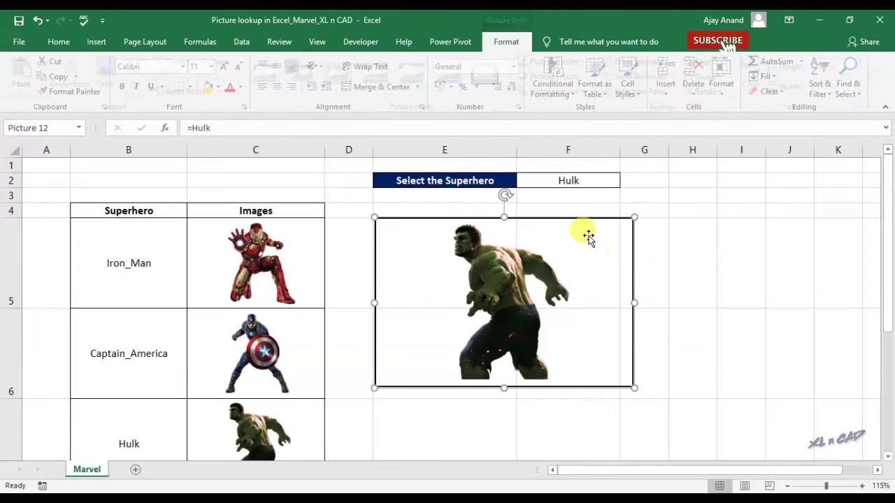
{"action": "left_click", "coordinate": [575, 180]}
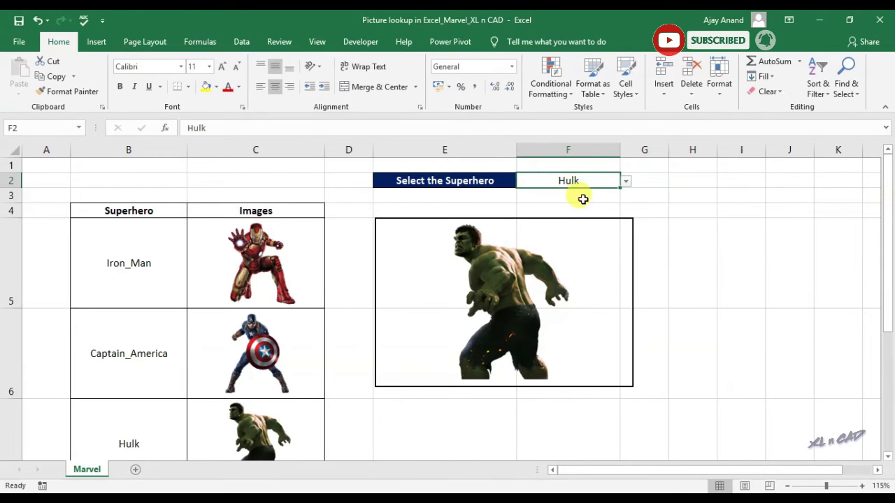
{"action": "left_click", "coordinate": [728, 278]}
{"action": "left_click", "coordinate": [598, 283]}
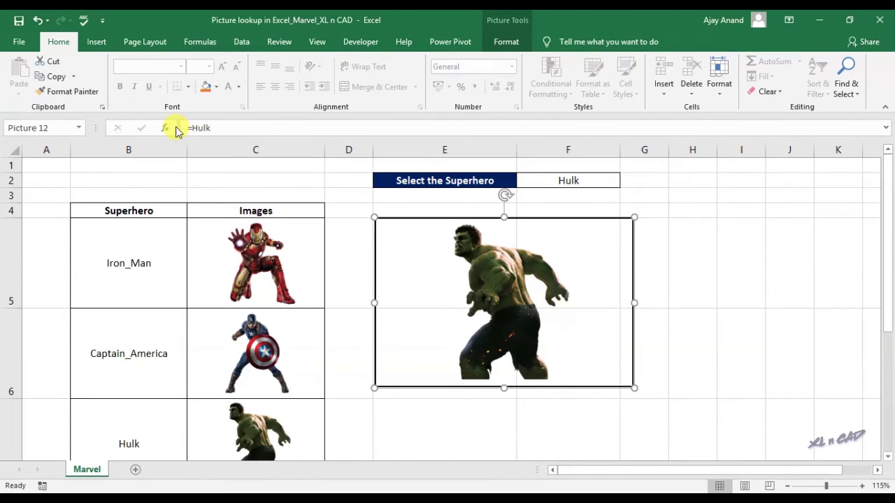
- Link the picture to =$F$2, then back to =$C$5 showing Iron Man
{"action": "left_click_drag", "start_coordinate": [193, 127], "coordinate": [231, 127]}
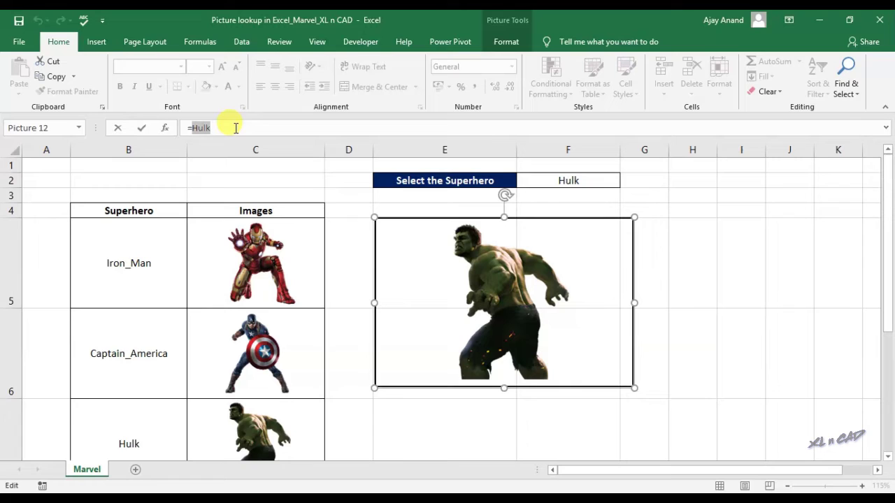
{"action": "left_click", "coordinate": [538, 177]}
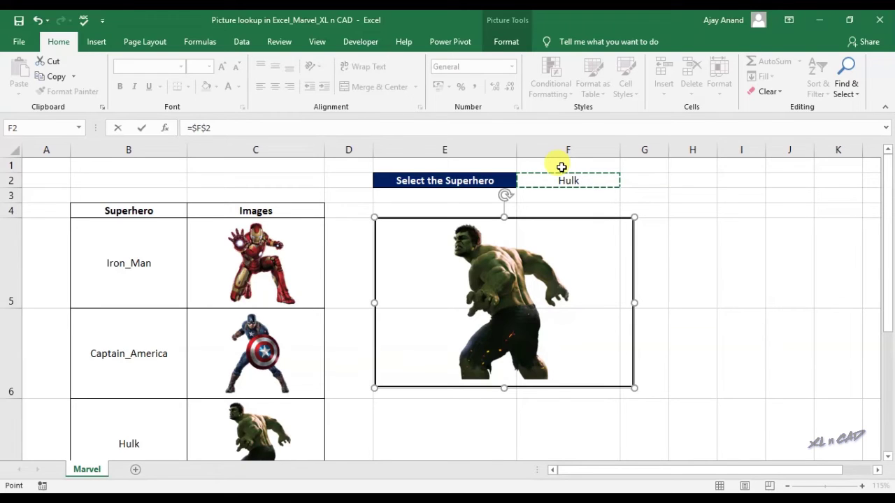
{"action": "key", "text": "Return"}
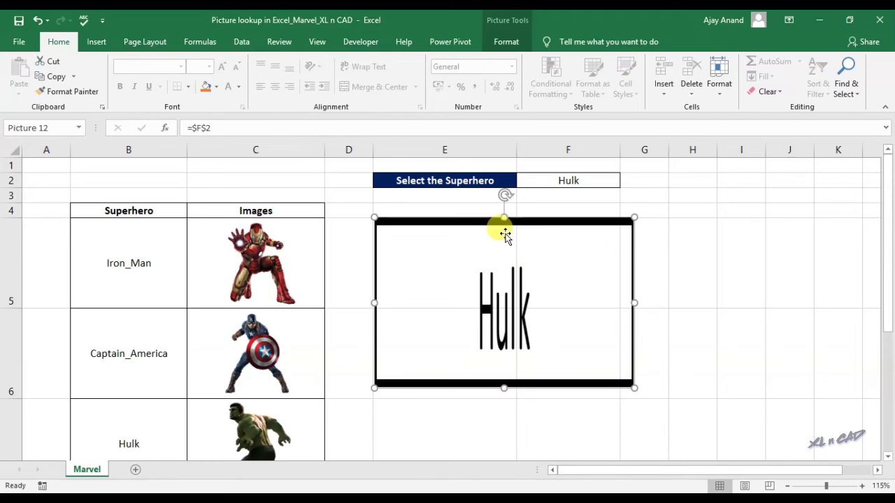
{"action": "left_click", "coordinate": [198, 126]}
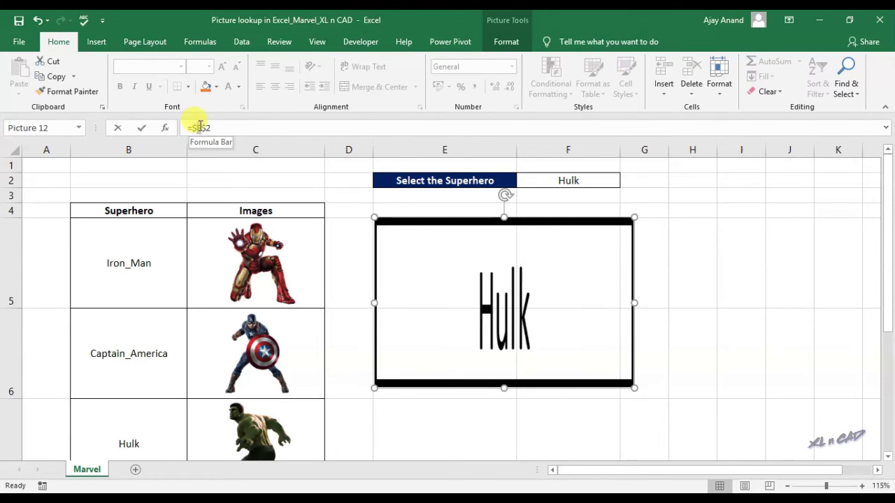
{"action": "left_click", "coordinate": [200, 127]}
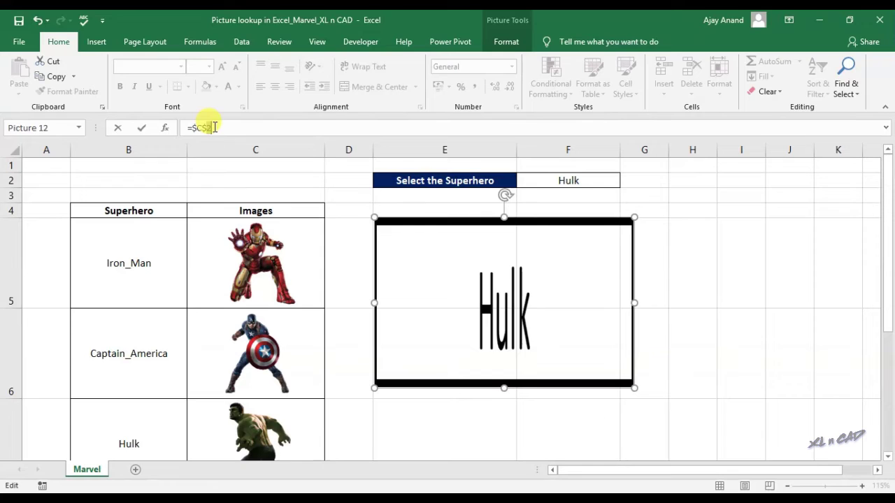
{"action": "key", "text": "Return"}
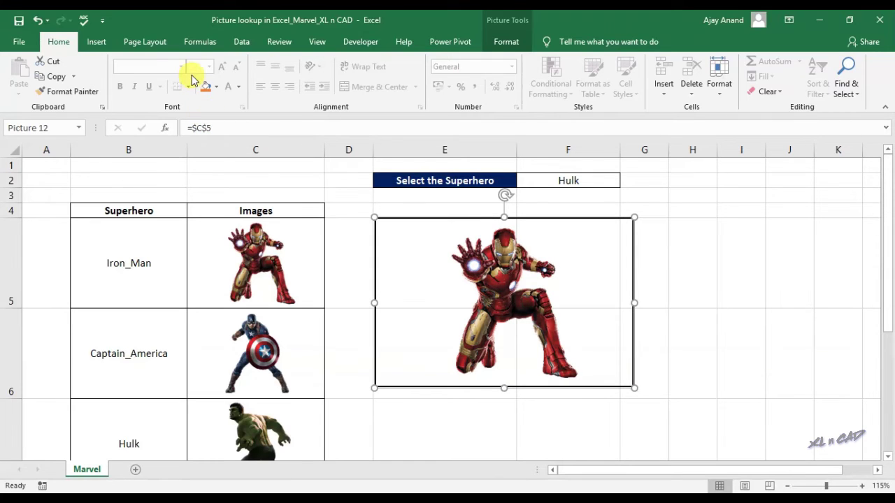
- Create the workbook name MarvelSuperHero referring to =INDIRECT(Marvel!$F$2)
{"action": "left_click", "coordinate": [195, 51]}
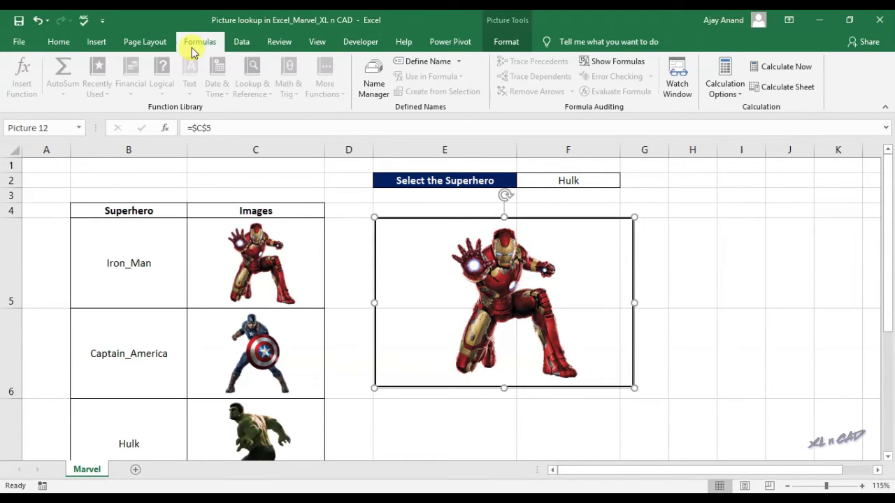
{"action": "left_click", "coordinate": [427, 64]}
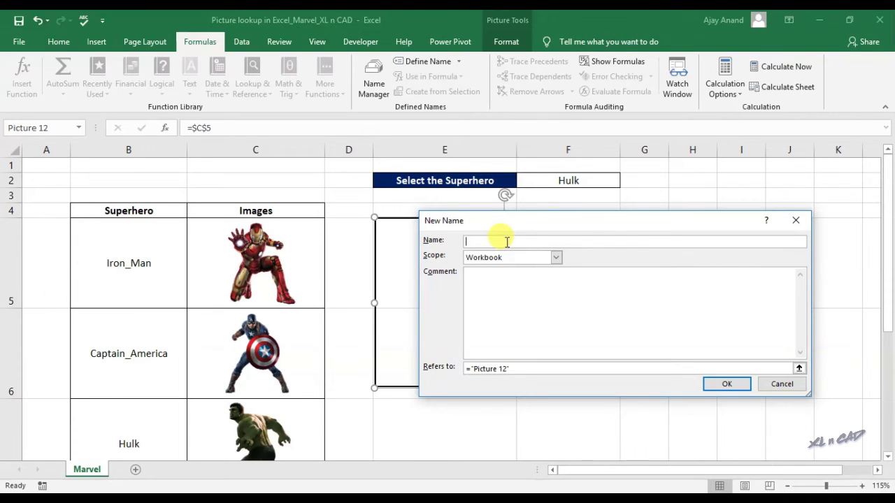
{"action": "type", "text": "MarvelSuperHero"}
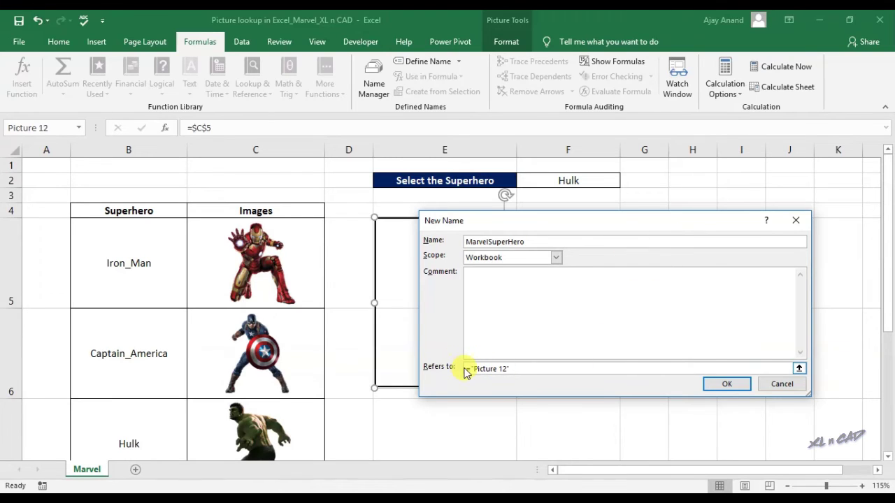
{"action": "left_click_drag", "start_coordinate": [468, 368], "coordinate": [547, 368]}
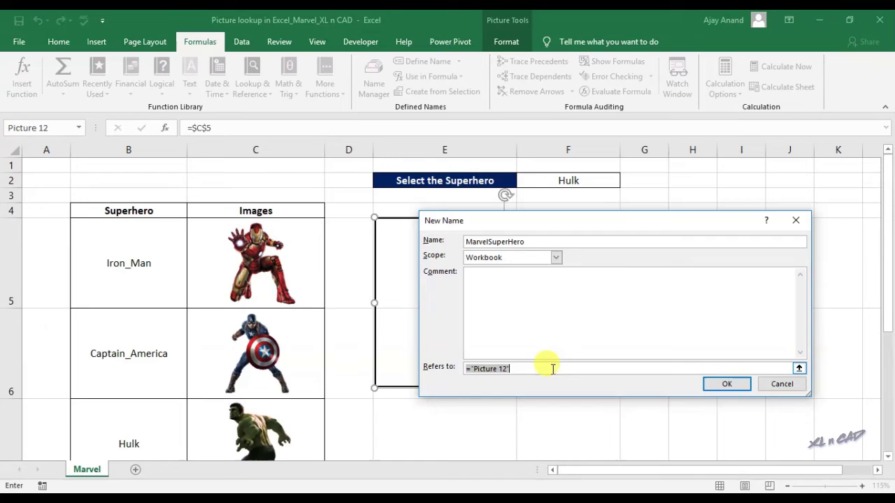
{"action": "key", "text": "BackSpace"}
{"action": "type", "text": "=Indirect"}
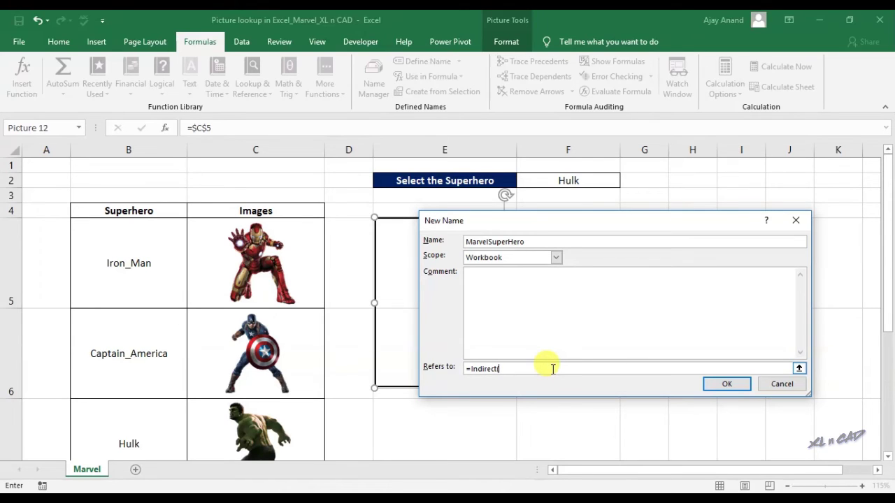
{"action": "type", "text": "("}
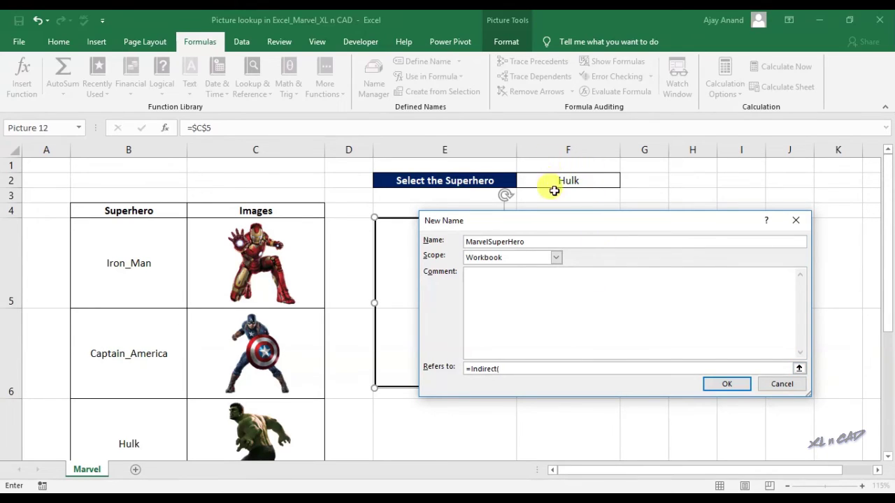
{"action": "left_click", "coordinate": [590, 179]}
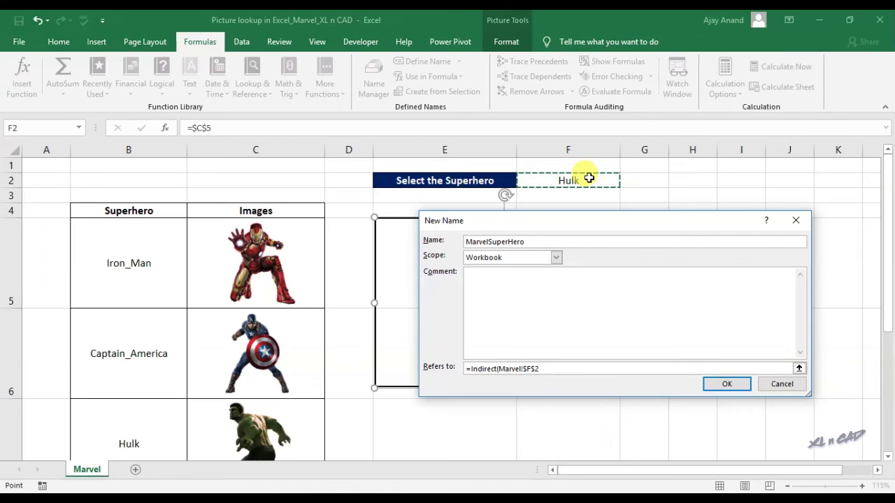
{"action": "type", "text": ")"}
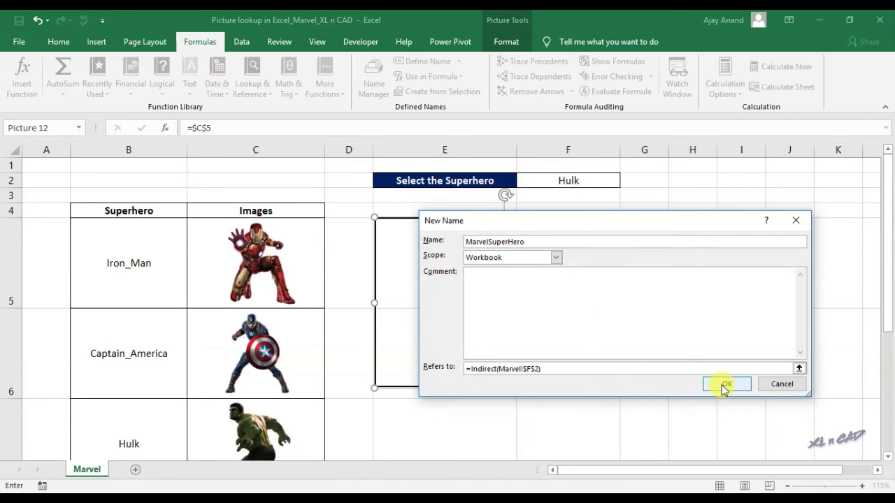
{"action": "left_click", "coordinate": [722, 384]}
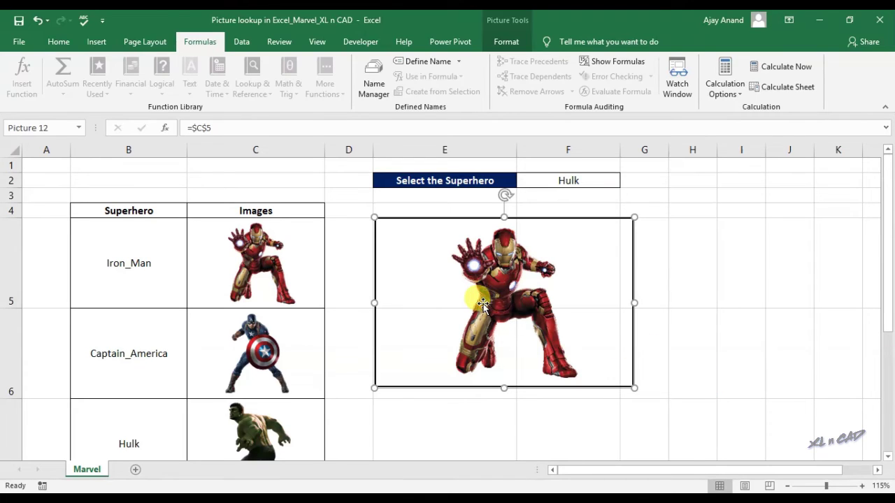
- Replace the picture's =$C$5 link with =MarvelSuperHero so it shows Hulk
{"action": "left_click", "coordinate": [192, 130]}
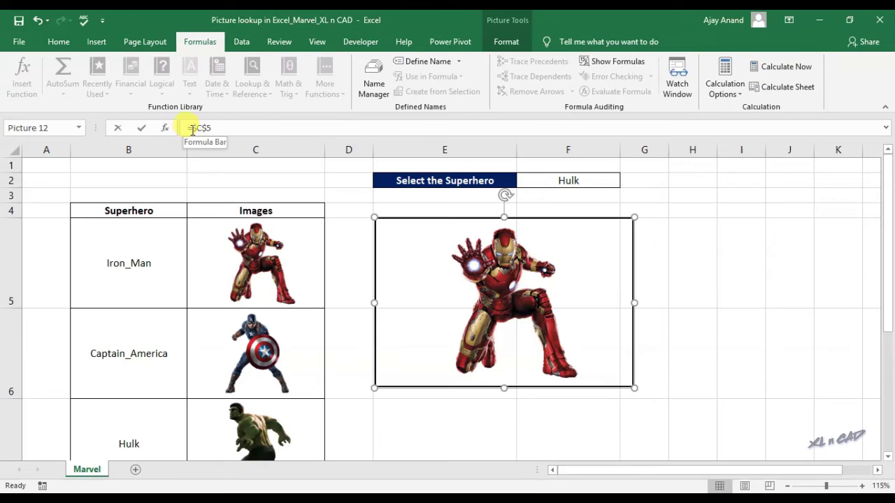
{"action": "left_click_drag", "start_coordinate": [192, 130], "coordinate": [260, 129]}
{"action": "type", "text": "=M"}
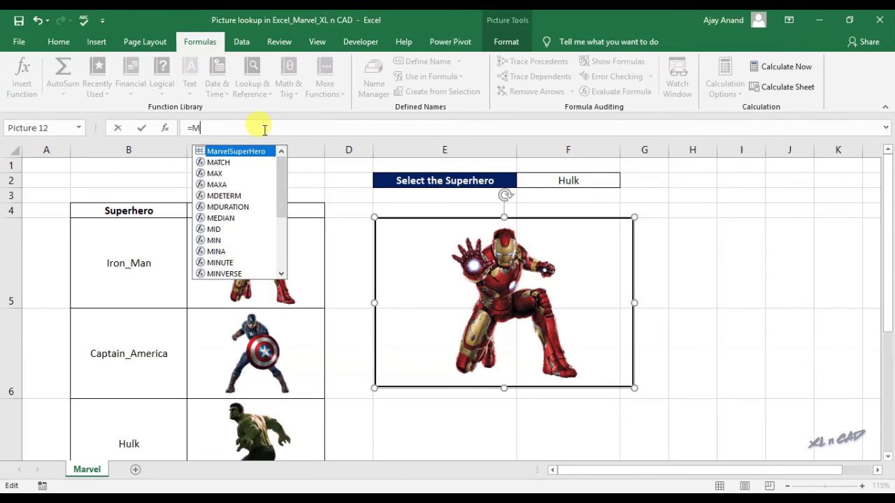
{"action": "type", "text": "a"}
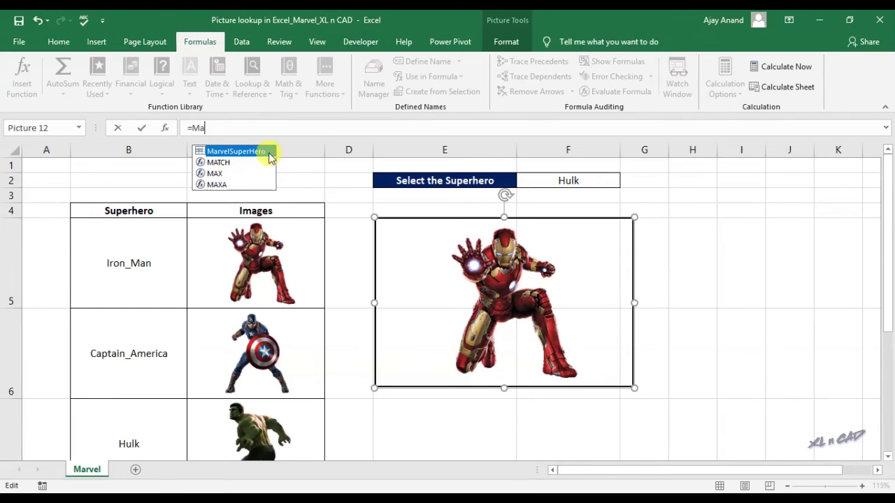
{"action": "double_click", "coordinate": [242, 157]}
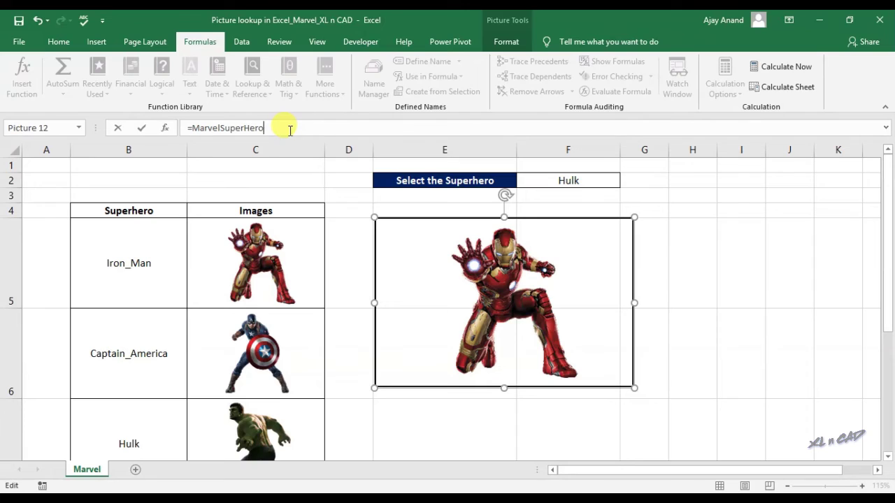
{"action": "key", "text": "Return"}
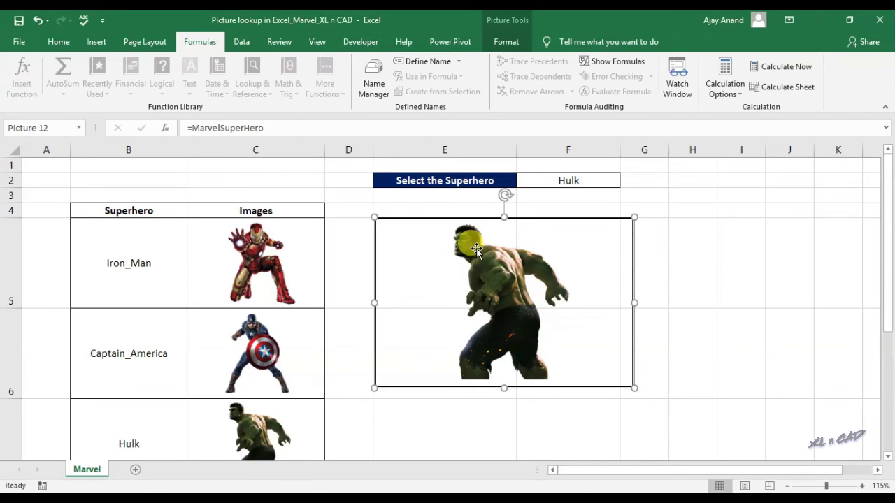
- Choose Captain_America, then Captain_Marvel in F2's dropdown, and reselect the updated picture
{"action": "left_click", "coordinate": [737, 252]}
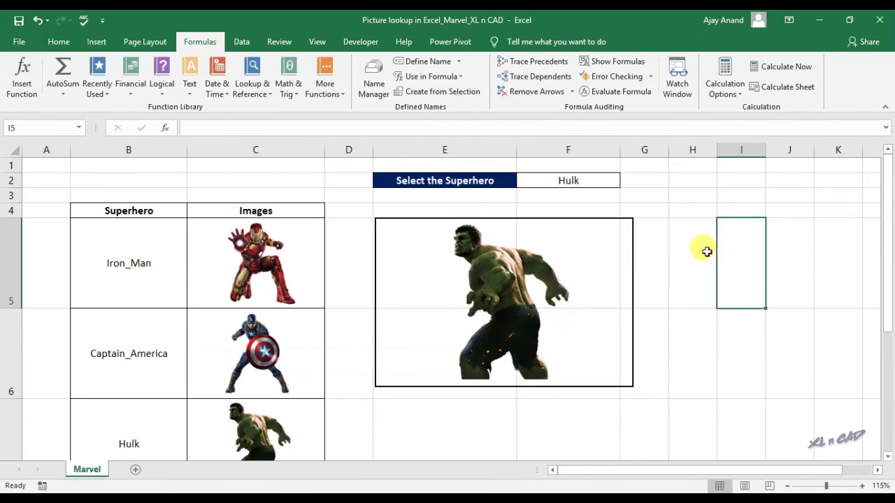
{"action": "left_click", "coordinate": [608, 181]}
{"action": "left_click", "coordinate": [625, 181]}
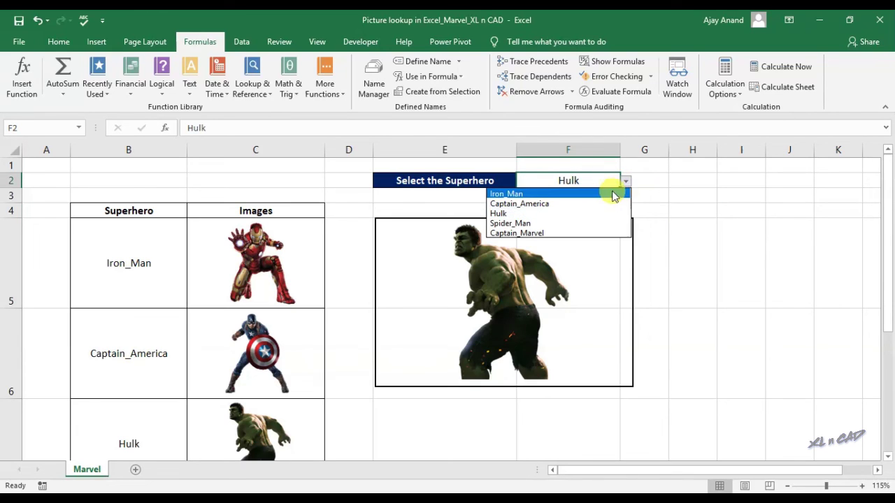
{"action": "left_click", "coordinate": [603, 204]}
{"action": "left_click", "coordinate": [625, 181]}
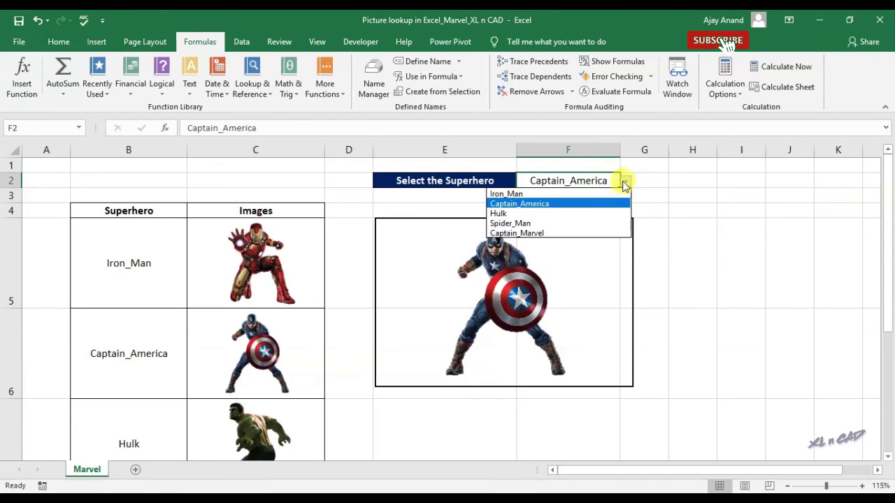
{"action": "left_click", "coordinate": [592, 233]}
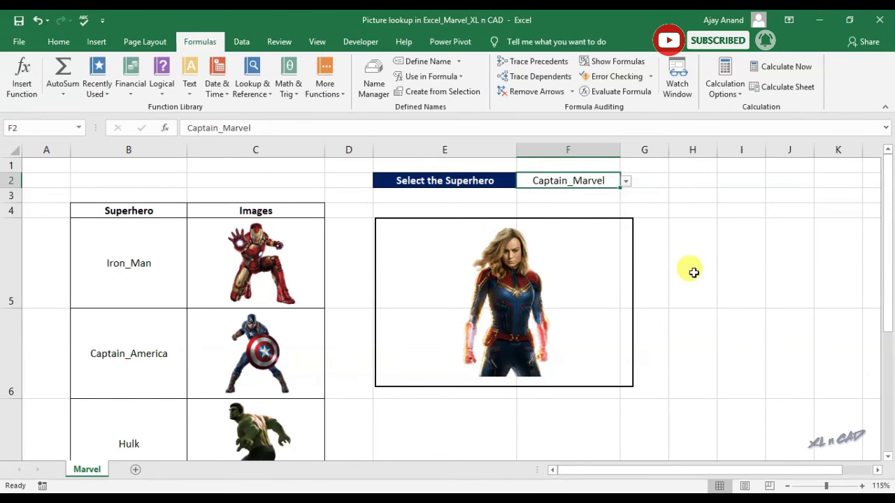
{"action": "left_click", "coordinate": [567, 261]}
{"action": "left_click", "coordinate": [509, 42]}
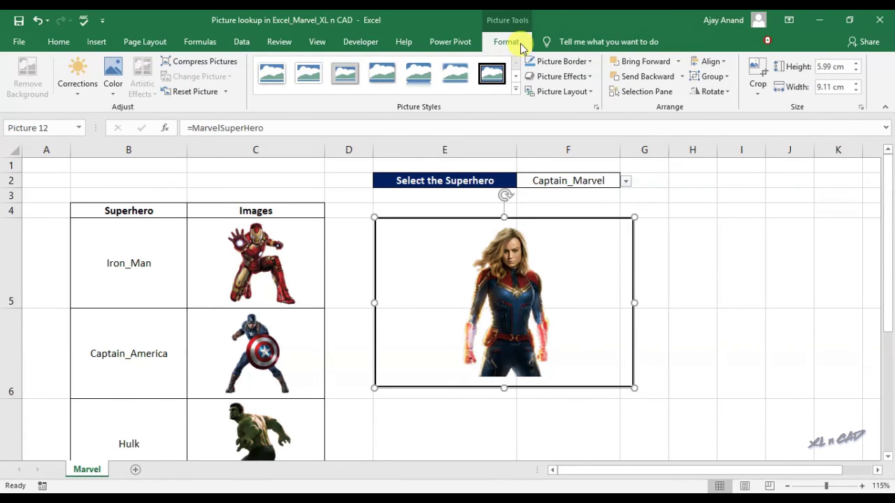
- Crop the bottom, right, left and top edges off the linked picture
{"action": "left_click", "coordinate": [759, 100]}
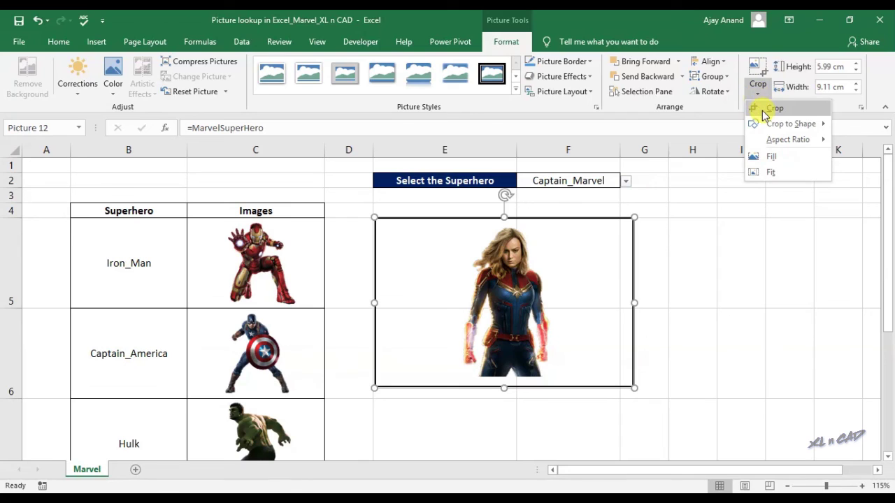
{"action": "left_click", "coordinate": [764, 106]}
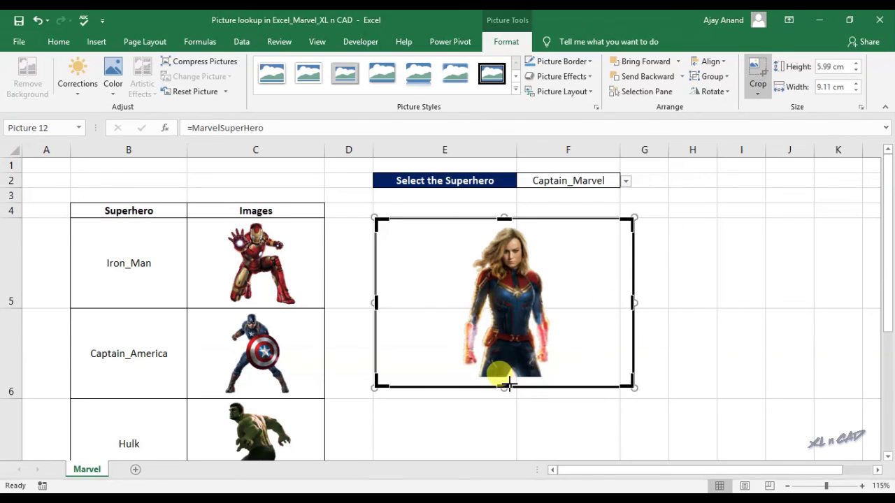
{"action": "left_click_drag", "start_coordinate": [509, 384], "coordinate": [511, 378]}
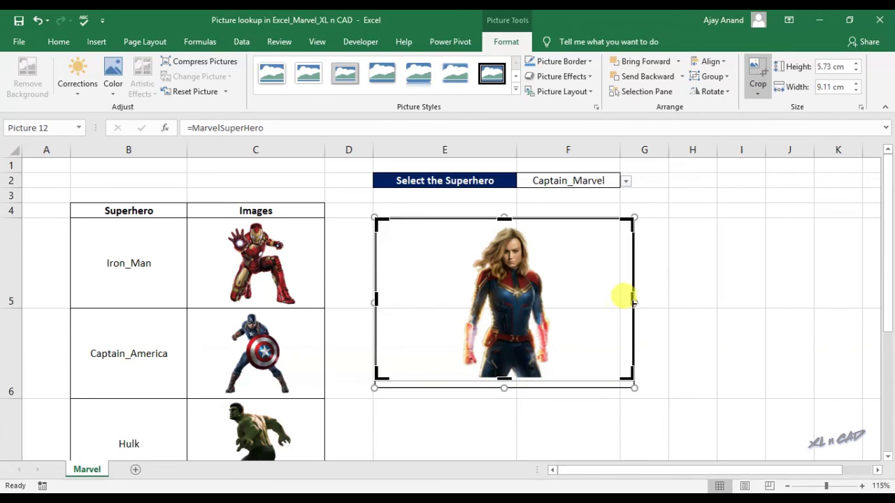
{"action": "left_click_drag", "start_coordinate": [633, 302], "coordinate": [623, 301]}
{"action": "left_click_drag", "start_coordinate": [378, 298], "coordinate": [386, 298]}
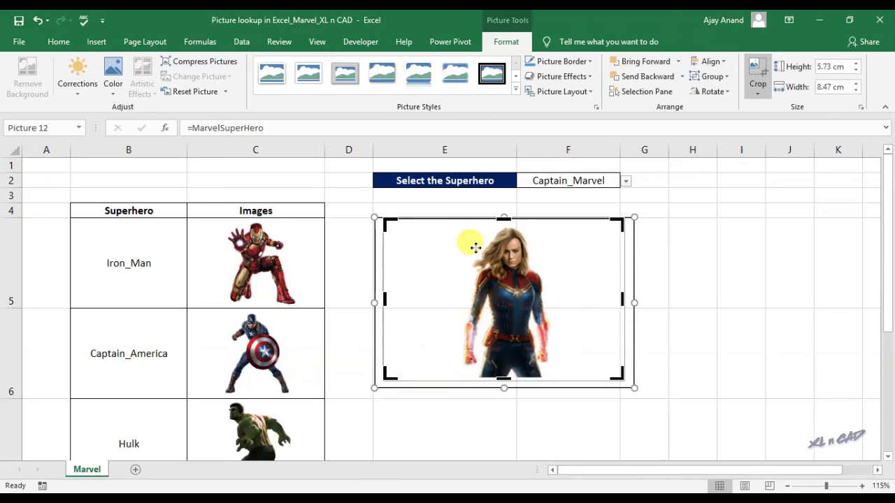
{"action": "left_click_drag", "start_coordinate": [504, 219], "coordinate": [503, 222]}
{"action": "left_click", "coordinate": [683, 252]}
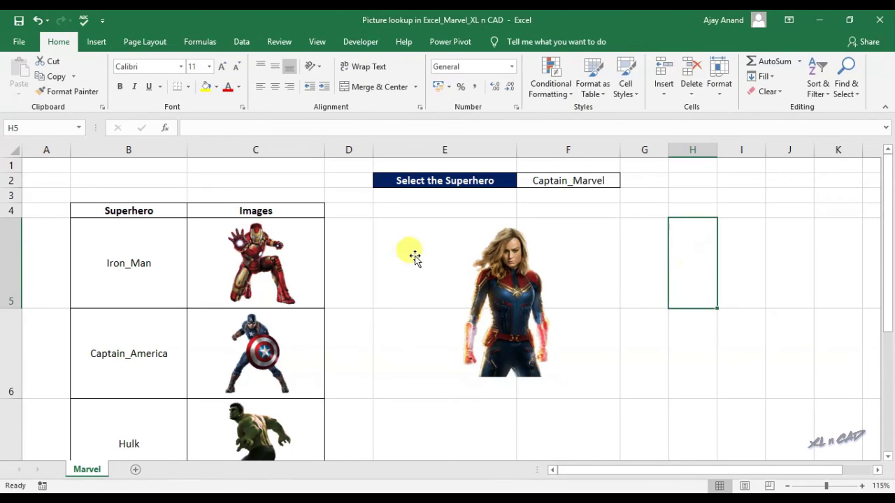
{"action": "left_click", "coordinate": [411, 252]}
- Enlarge the Captain Marvel picture to about 8 by 12 cm, then choose Spider_Man in F2
{"action": "left_click_drag", "start_coordinate": [625, 381], "coordinate": [727, 433]}
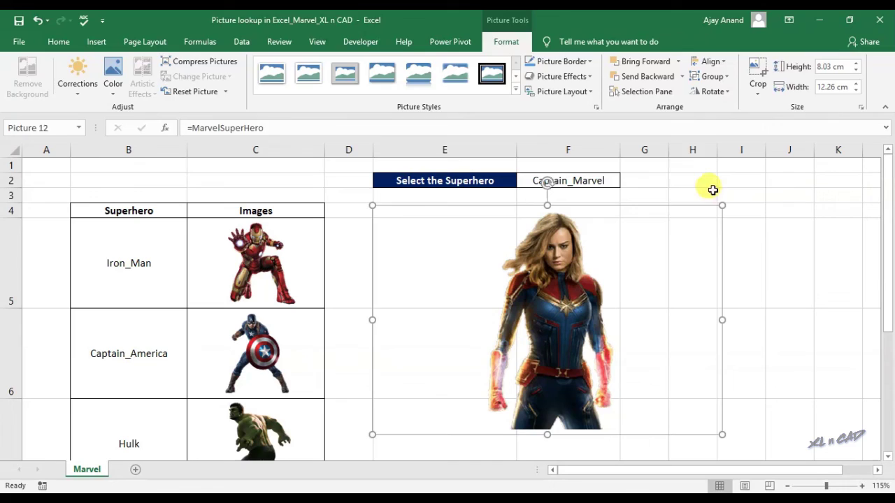
{"action": "left_click", "coordinate": [692, 194]}
{"action": "left_click", "coordinate": [609, 184]}
{"action": "left_click", "coordinate": [626, 181]}
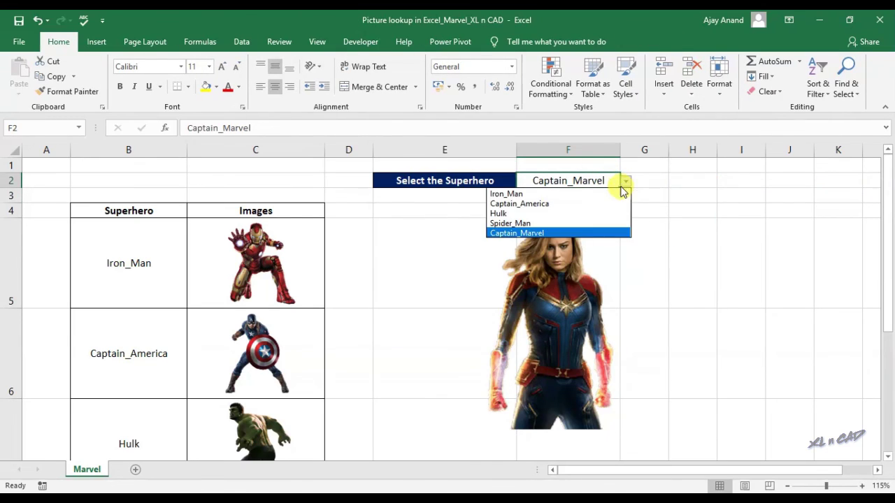